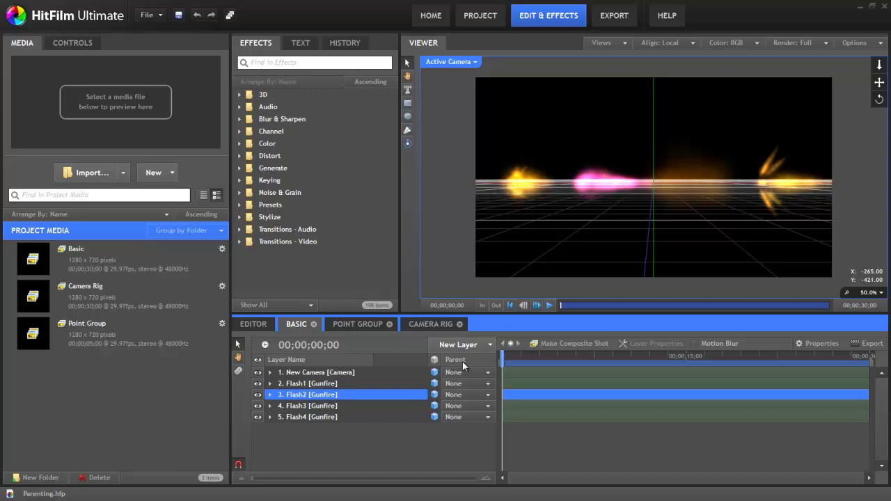
# Choose Flash1 in Flash2's Parent dropdown so Flash2 follows Flash1
pyautogui.click(490, 398)
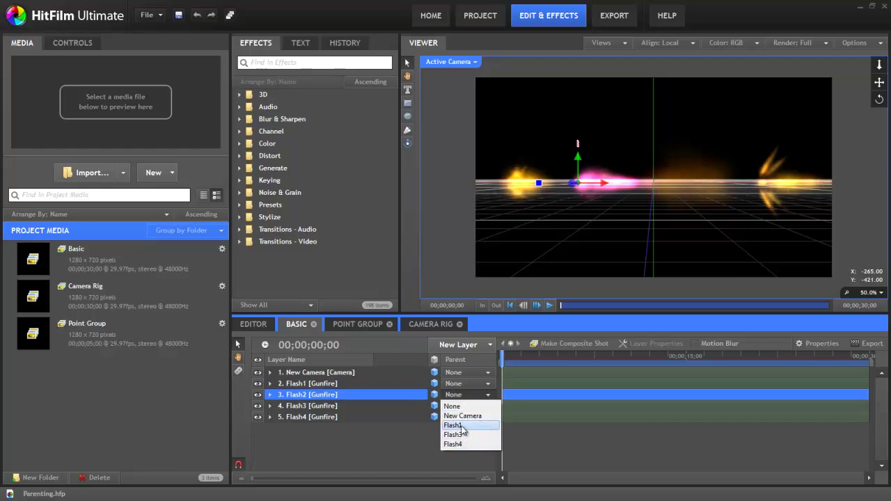
pyautogui.click(460, 425)
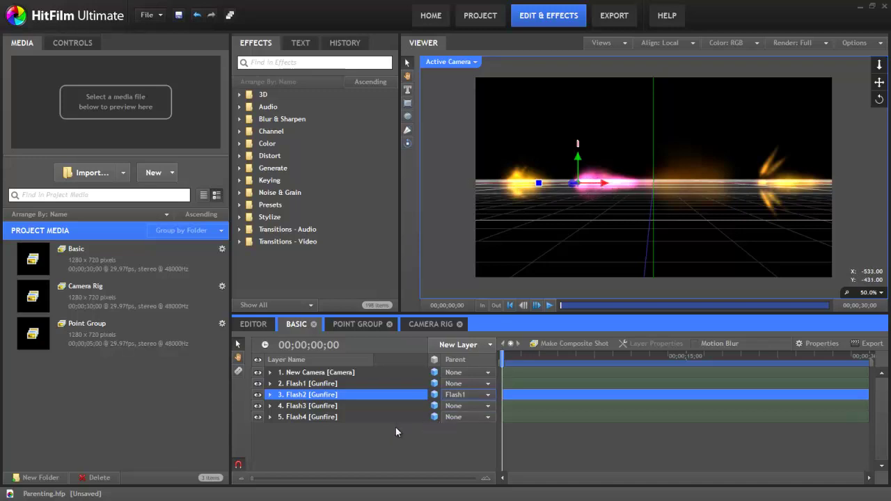
pyautogui.click(311, 383)
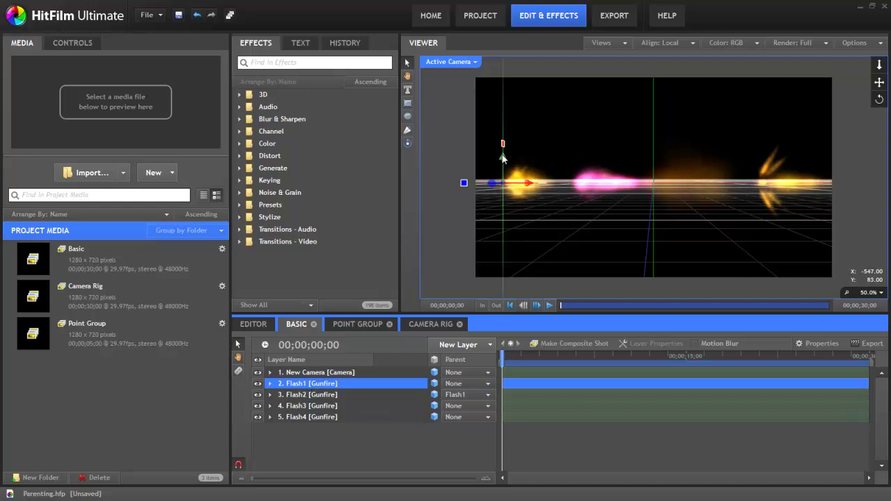
pyautogui.moveTo(501, 149)
pyautogui.mouseDown()
pyautogui.moveTo(510, 105)
pyautogui.moveTo(510, 175)
pyautogui.moveTo(511, 124)
pyautogui.moveTo(515, 149)
pyautogui.mouseUp()
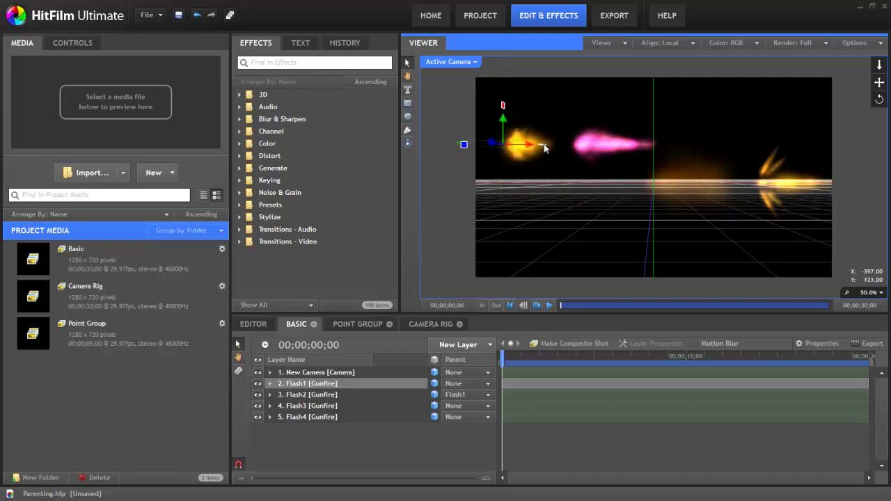
pyautogui.moveTo(543, 147); pyautogui.dragTo(582, 147)
pyautogui.moveTo(504, 120); pyautogui.dragTo(503, 153)
pyautogui.click(318, 394)
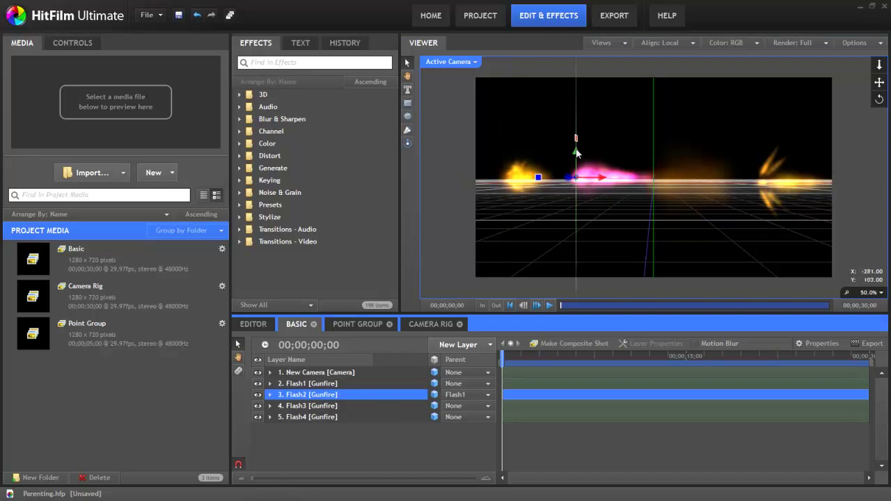
pyautogui.moveTo(574, 149)
pyautogui.mouseDown()
pyautogui.moveTo(574, 130)
pyautogui.moveTo(575, 224)
pyautogui.moveTo(572, 113)
pyautogui.moveTo(567, 150)
pyautogui.mouseUp()
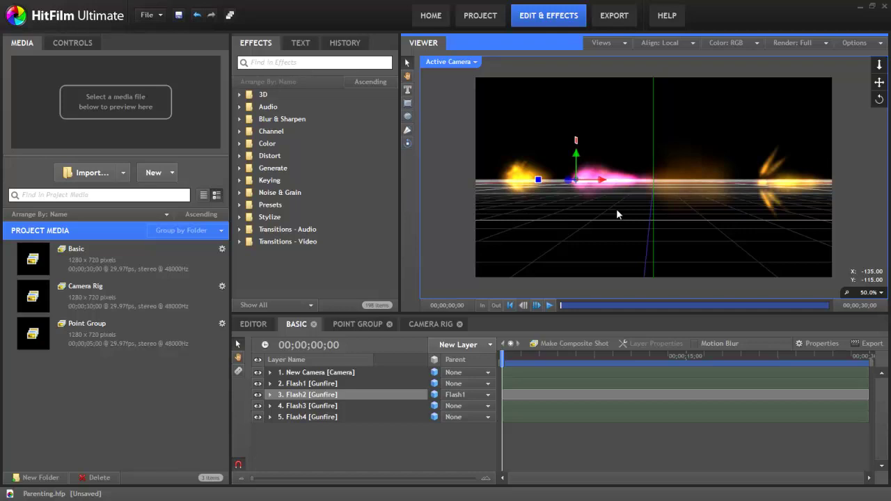
# Expand the Transform properties of Flash2 and Flash1, and adjust Flash1's Opacity slider
pyautogui.click(76, 44)
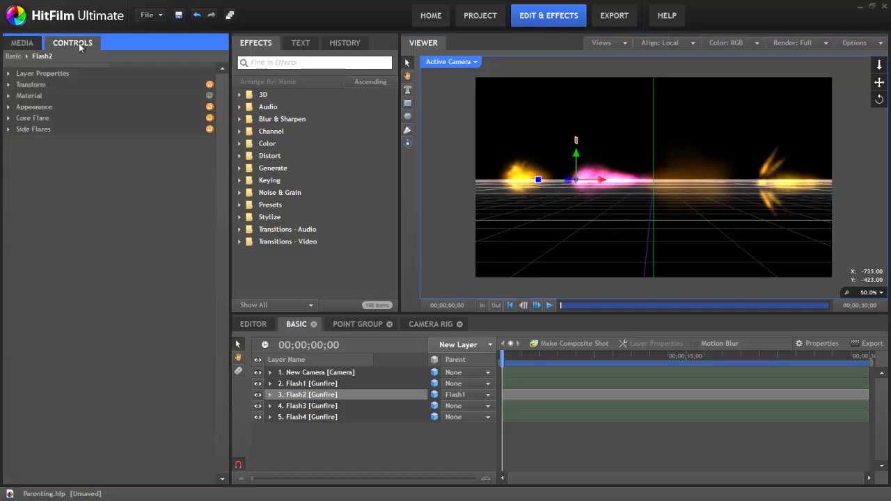
pyautogui.click(8, 85)
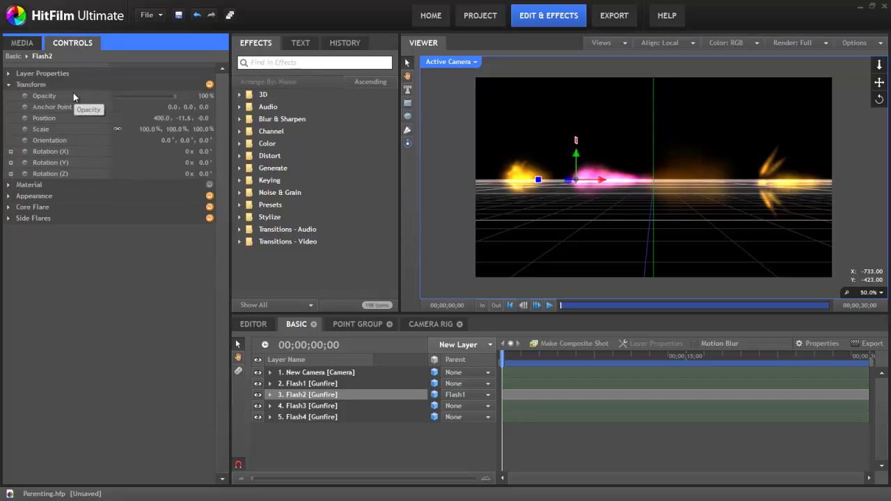
pyautogui.click(306, 383)
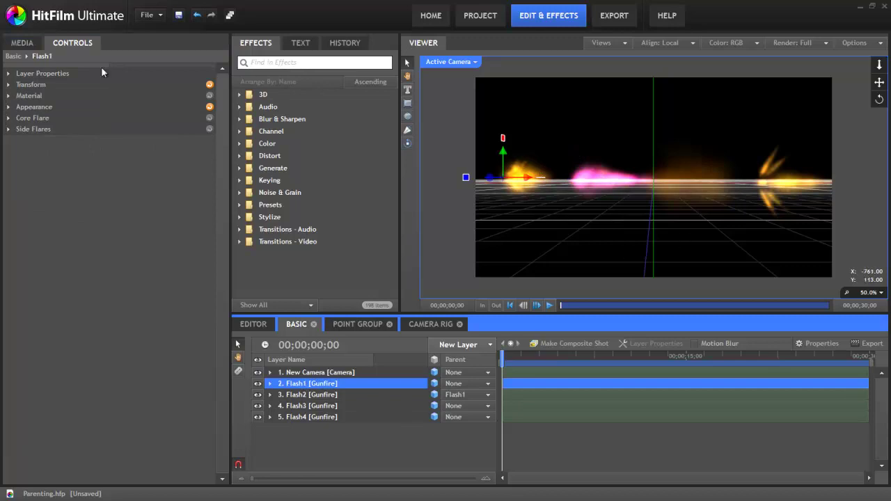
pyautogui.click(8, 85)
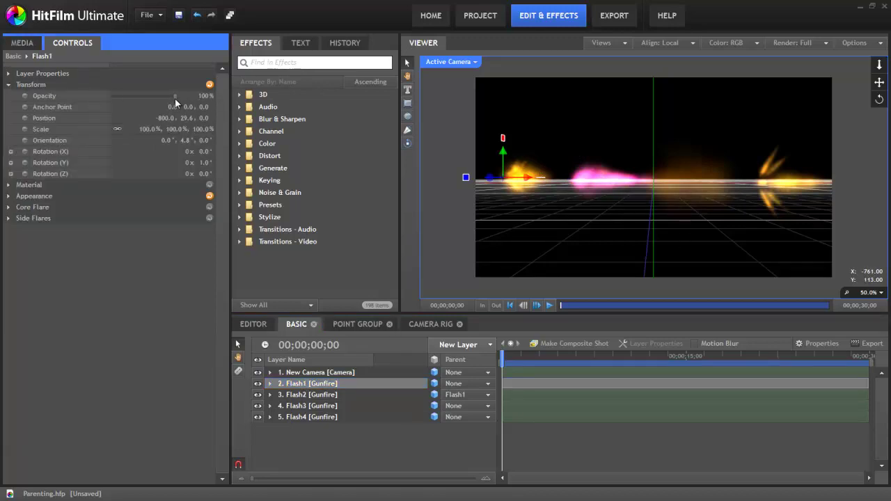
pyautogui.moveTo(175, 98)
pyautogui.mouseDown()
pyautogui.moveTo(109, 93)
pyautogui.moveTo(180, 95)
pyautogui.mouseUp()
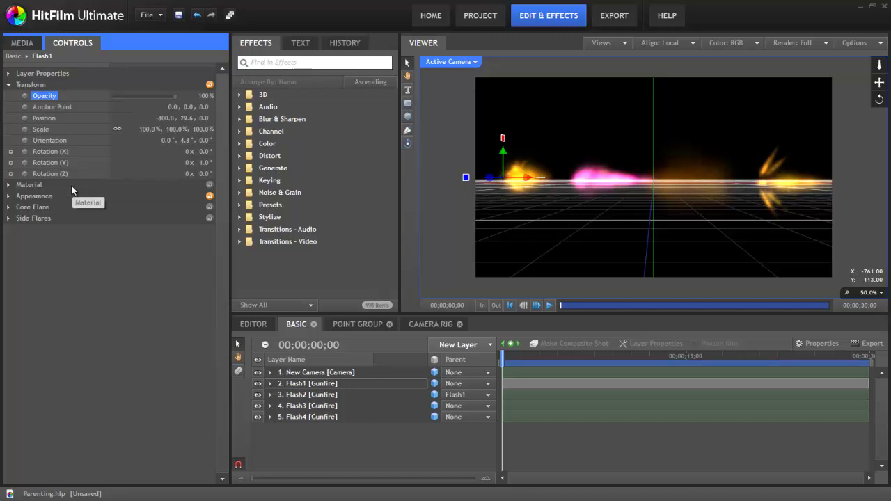
# Clear Flash2's parent to None, then parent it to Flash1 again
pyautogui.click(334, 394)
pyautogui.click(486, 395)
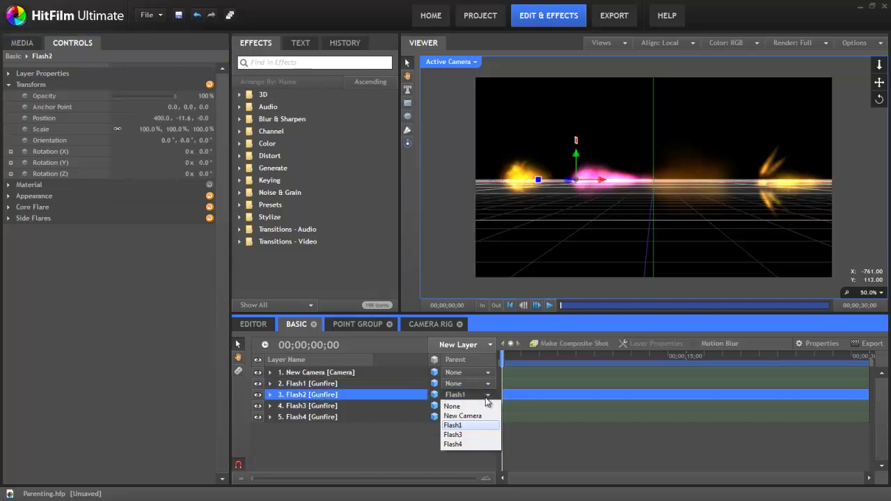
pyautogui.click(463, 404)
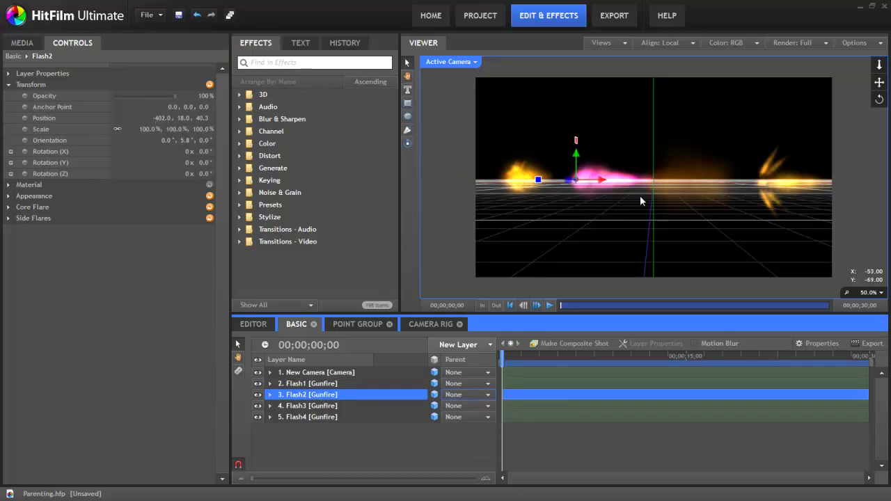
pyautogui.click(488, 394)
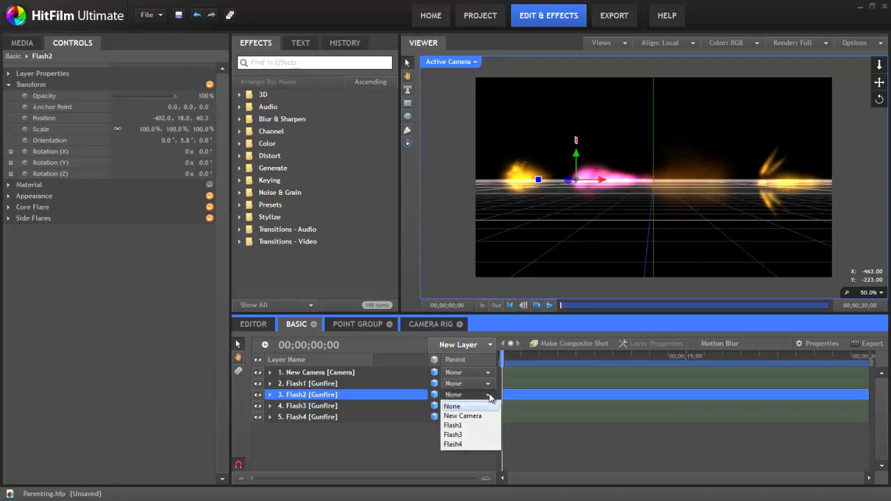
pyautogui.click(458, 424)
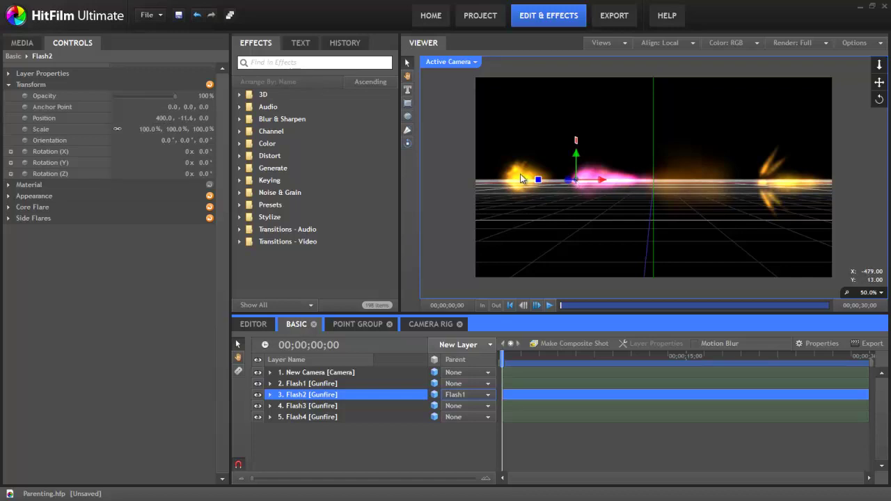
# Set Flash2's X position to 0, then to 400, relative to Flash1
pyautogui.click(158, 118)
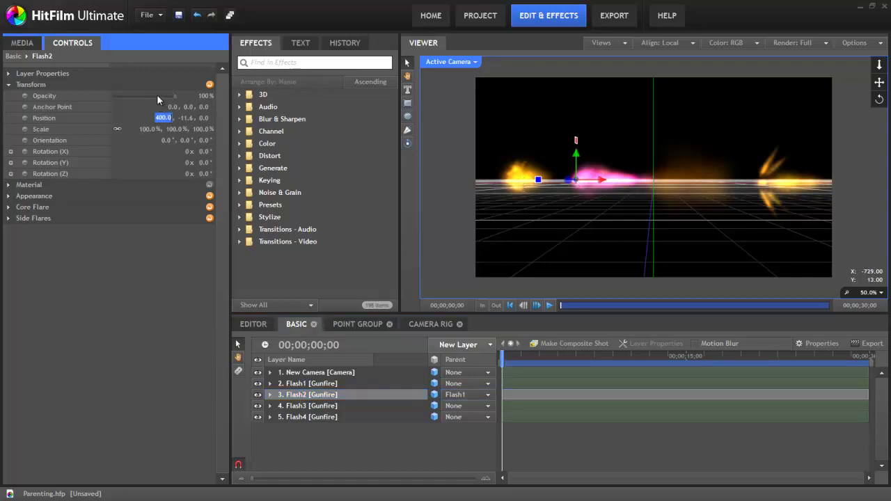
pyautogui.press('Return')
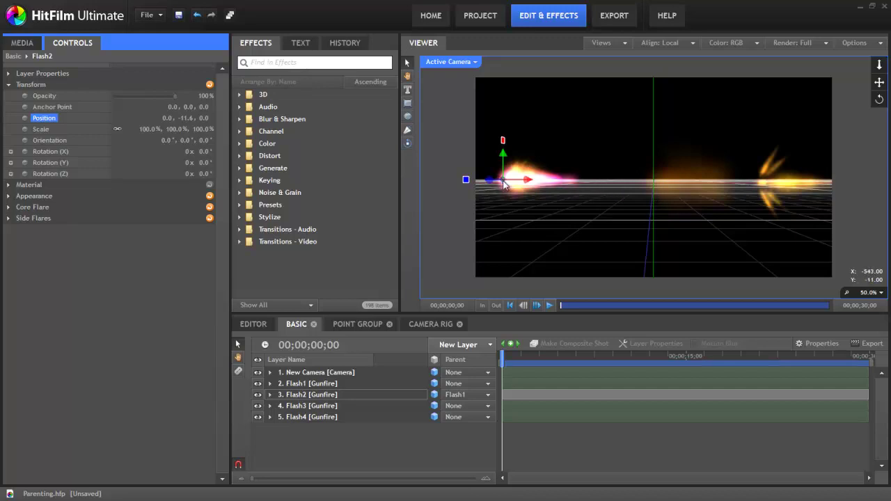
pyautogui.click(171, 117)
pyautogui.write('40')
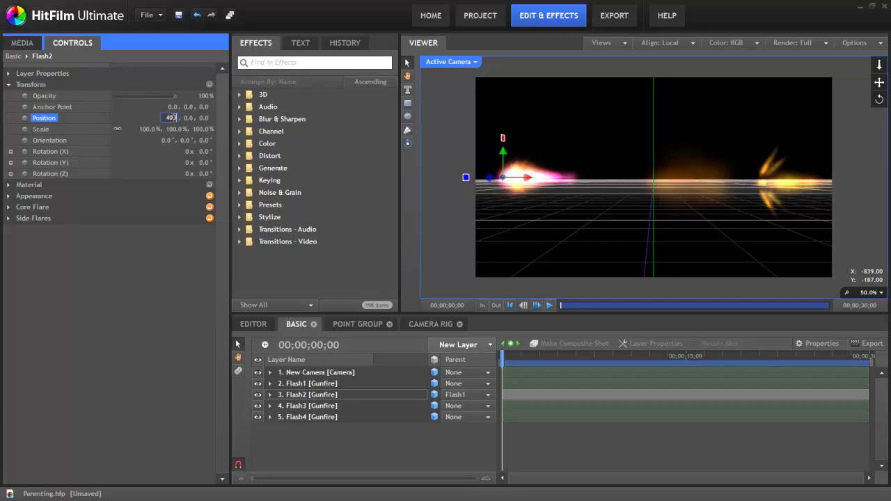
pyautogui.press('Return')
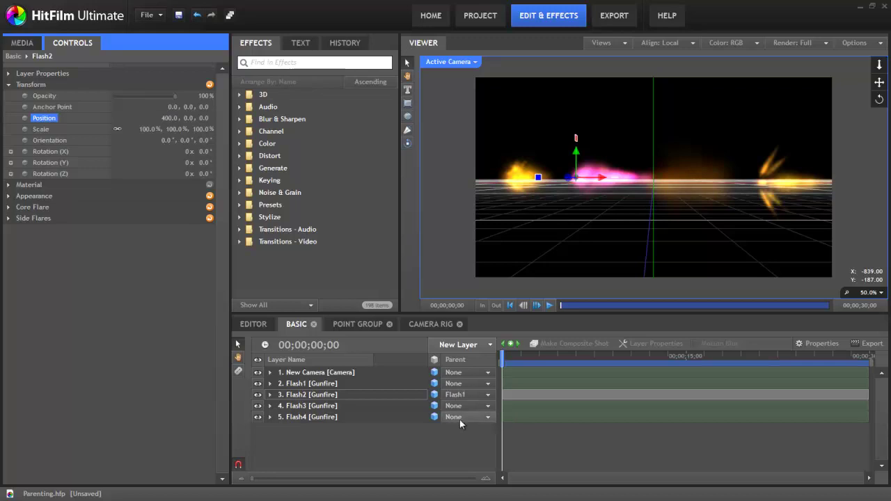
# Set Flash3's Parent dropdown to Flash2 and Flash4's Parent dropdown to Flash1
pyautogui.click(326, 407)
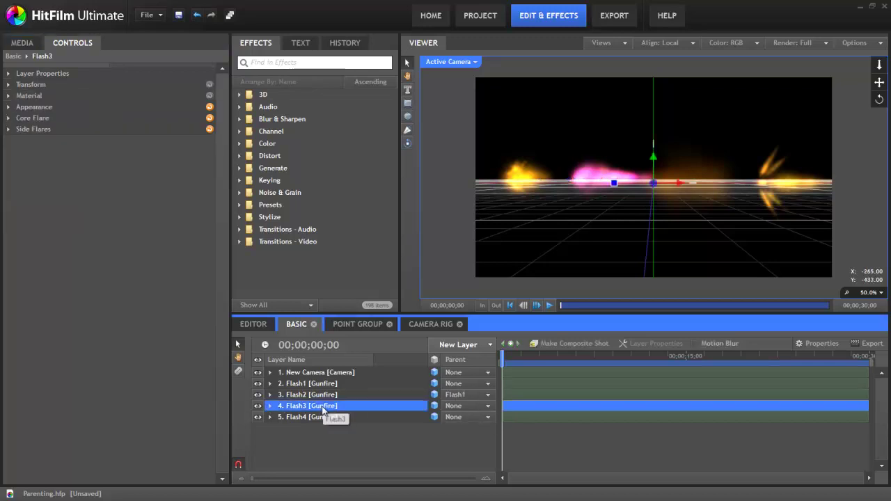
pyautogui.click(487, 406)
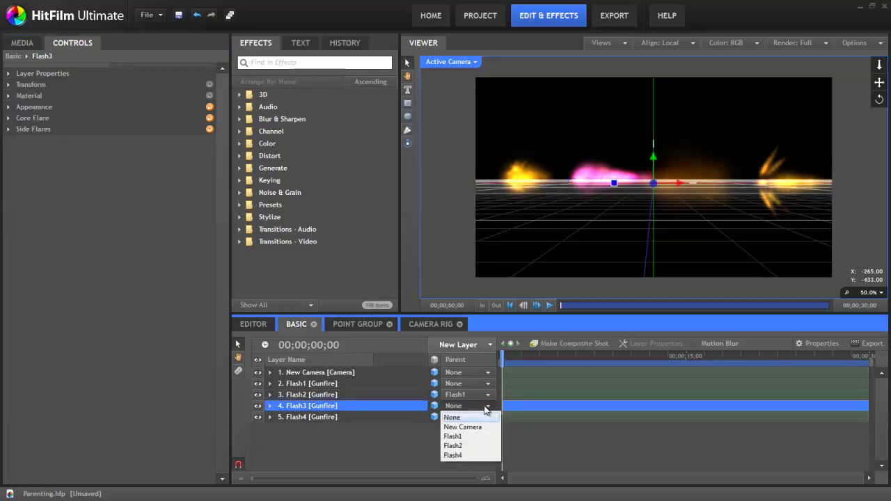
pyautogui.click(464, 447)
pyautogui.click(346, 417)
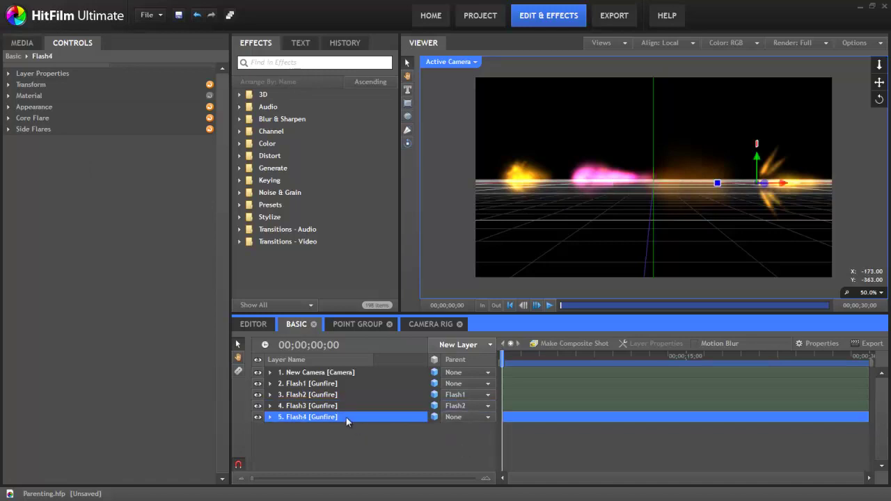
pyautogui.click(473, 417)
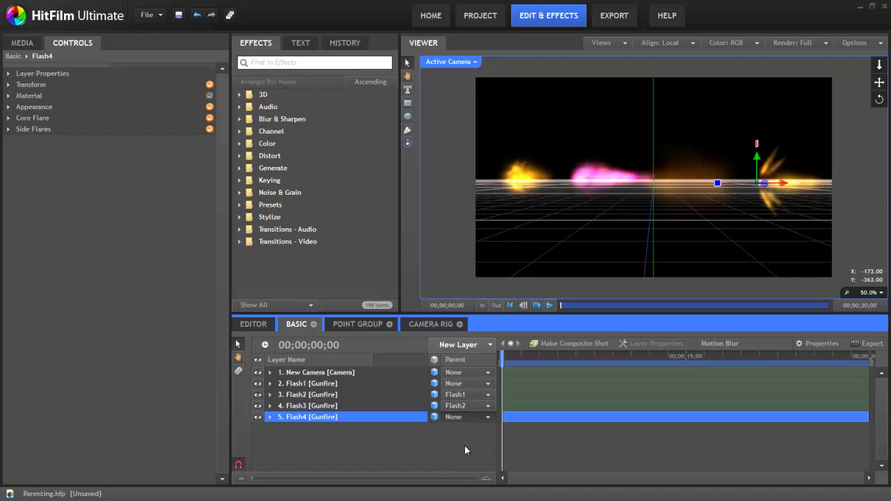
pyautogui.click(325, 386)
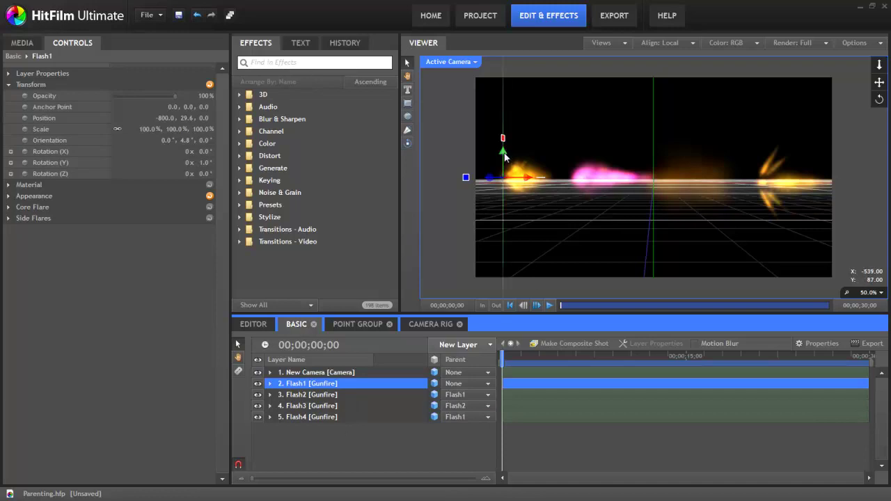
pyautogui.moveTo(466, 179)
pyautogui.mouseDown()
pyautogui.moveTo(491, 219)
pyautogui.moveTo(477, 190)
pyautogui.moveTo(480, 143)
pyautogui.moveTo(468, 174)
pyautogui.mouseUp()
pyautogui.click(311, 395)
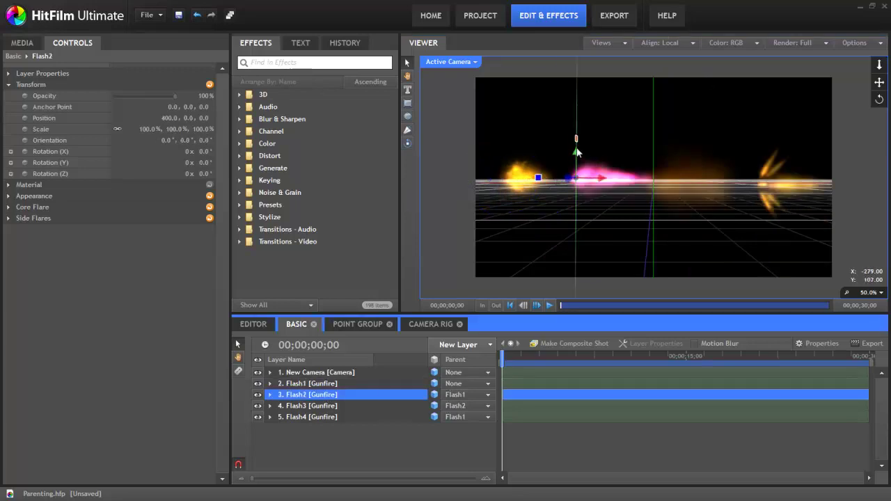
pyautogui.moveTo(577, 149)
pyautogui.mouseDown()
pyautogui.moveTo(577, 115)
pyautogui.moveTo(577, 174)
pyautogui.moveTo(578, 123)
pyautogui.moveTo(577, 149)
pyautogui.mouseUp()
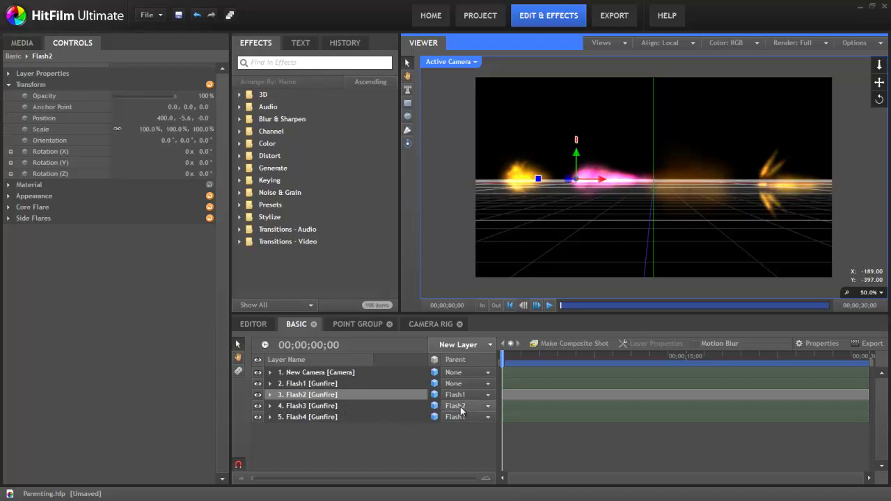
pyautogui.moveTo(575, 164)
pyautogui.mouseDown()
pyautogui.moveTo(575, 115)
pyautogui.moveTo(575, 197)
pyautogui.moveTo(575, 133)
pyautogui.moveTo(577, 156)
pyautogui.mouseUp()
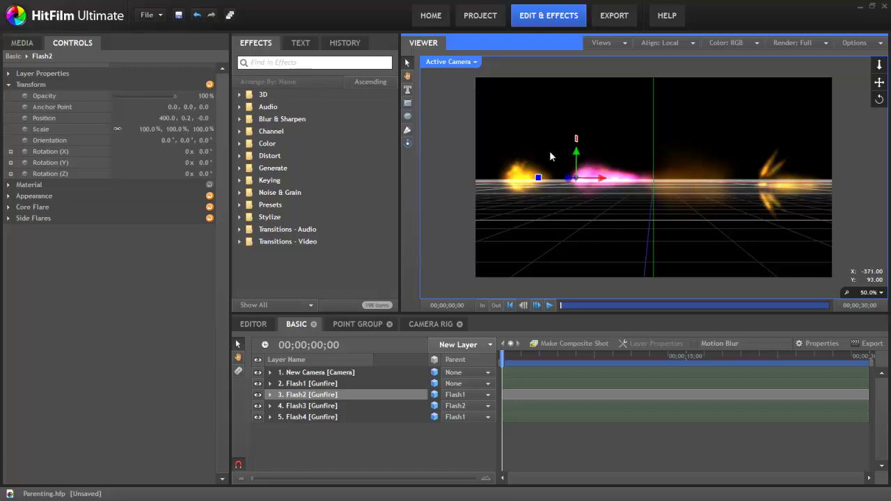
# Set Flash2's X position to 0 and Flash3's position to 0, 0, 0
pyautogui.click(167, 117)
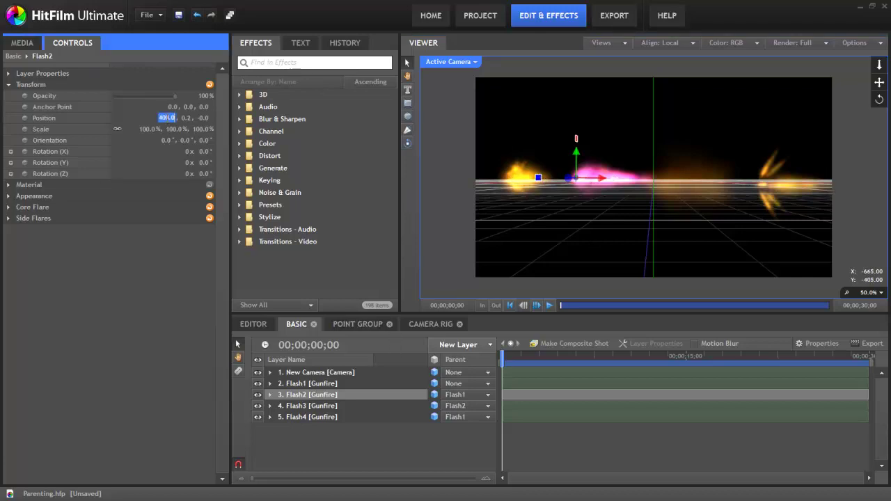
pyautogui.write('0')
pyautogui.press('Tab')
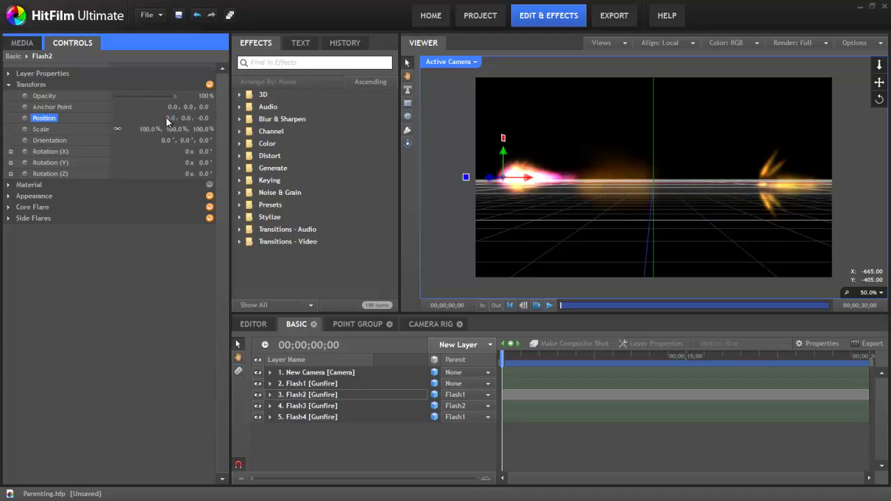
pyautogui.click(318, 408)
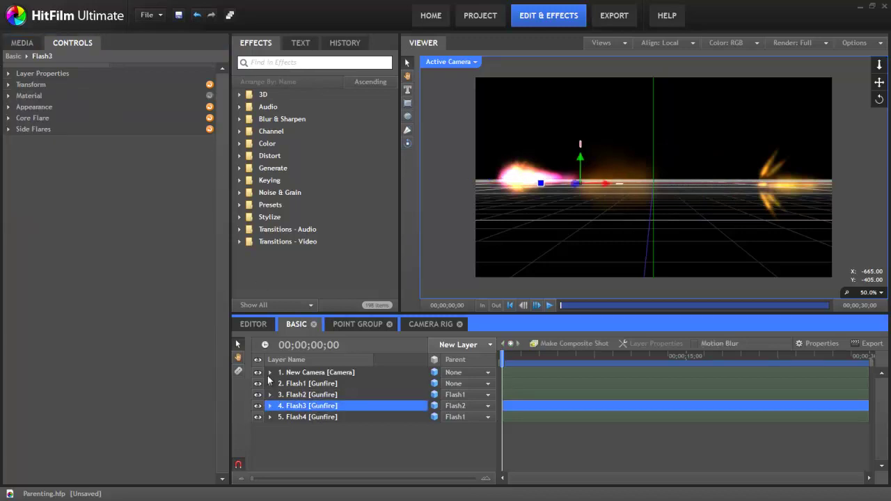
pyautogui.click(8, 84)
pyautogui.click(156, 119)
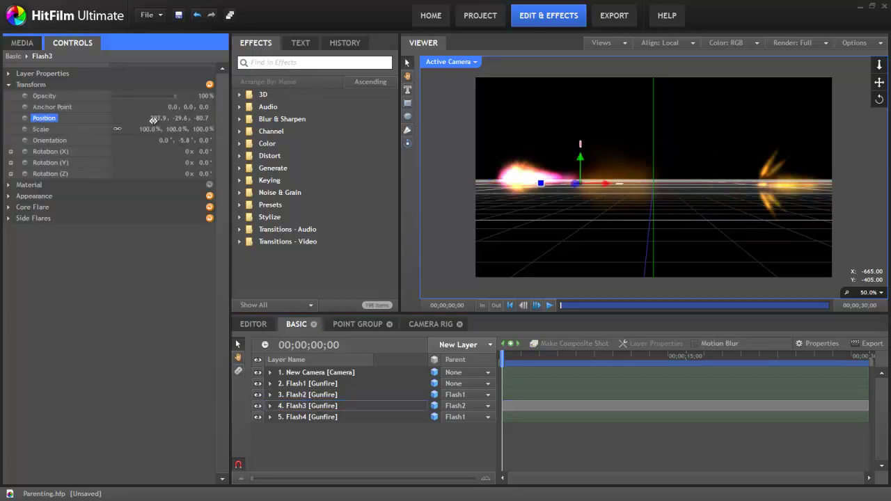
pyautogui.write('0')
pyautogui.press('Tab')
pyautogui.write('0')
pyautogui.press('Tab')
pyautogui.write('0')
pyautogui.press('Tab')
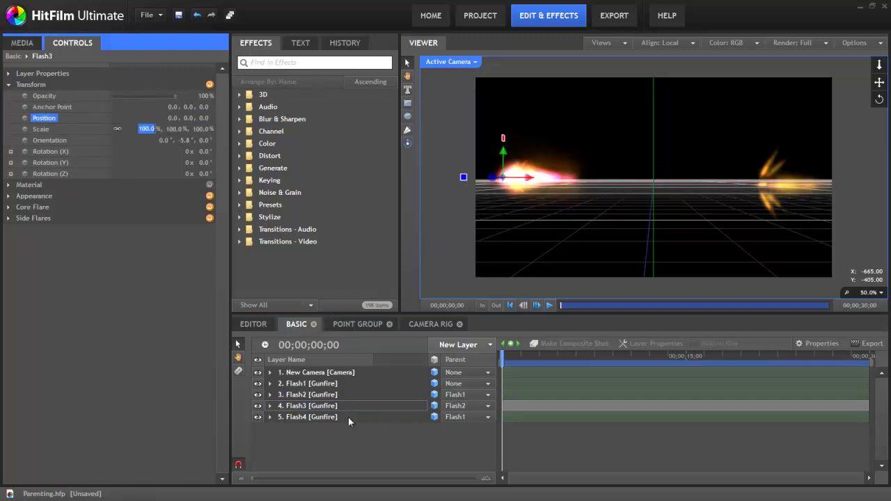
# Set Flash4's position to 0, 0, 0
pyautogui.click(307, 418)
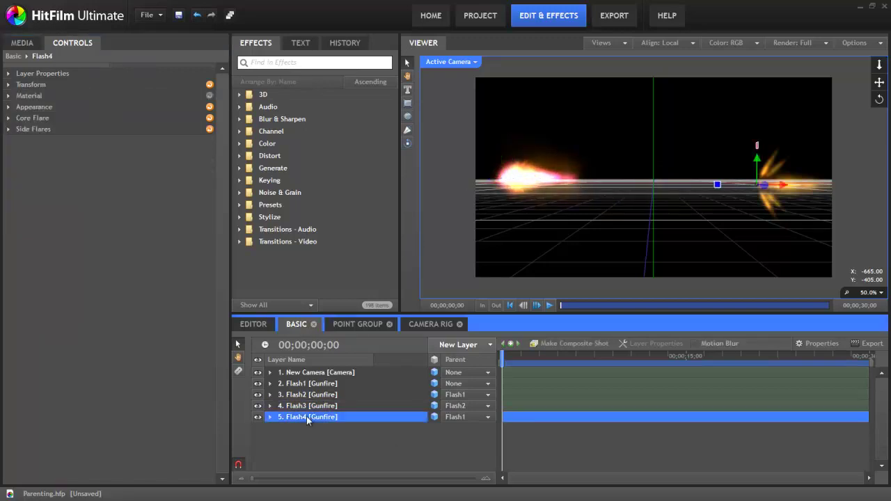
pyautogui.click(8, 84)
pyautogui.click(152, 118)
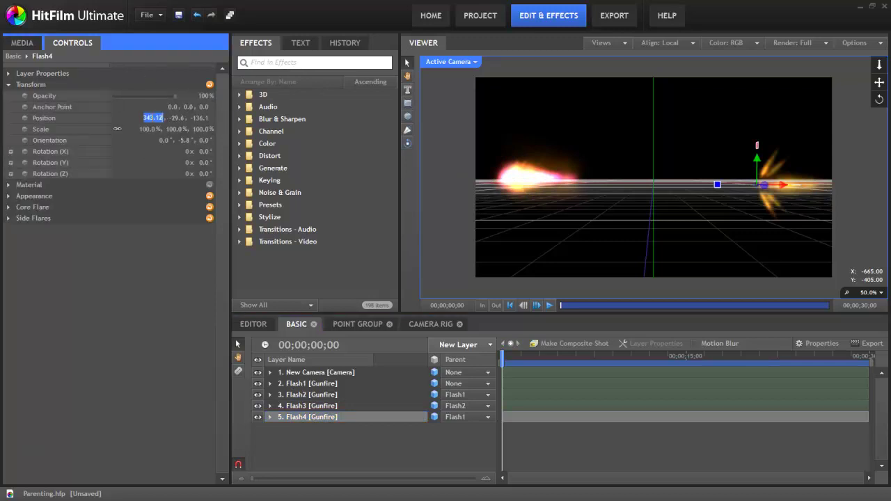
pyautogui.write('0')
pyautogui.press('Tab')
pyautogui.write('0')
pyautogui.press('Tab')
pyautogui.write('0')
pyautogui.press('Tab')
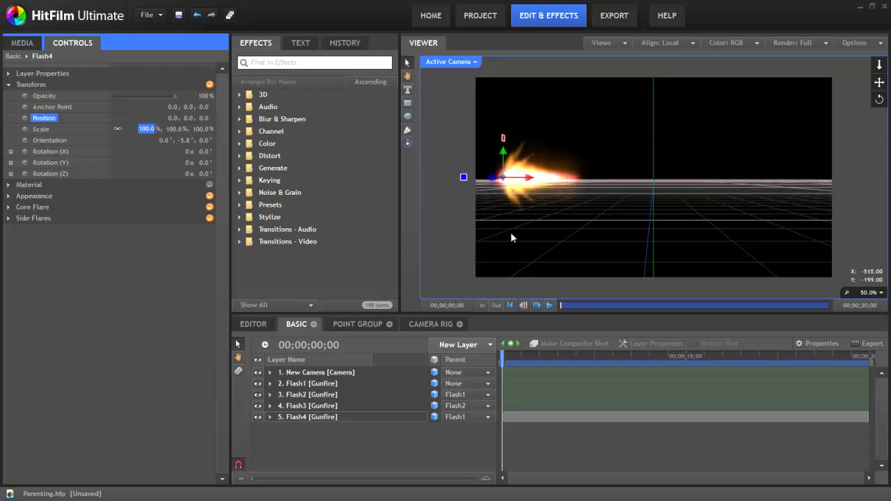
# Move Flash1 right and rotate it in the viewer, then open the Camera Rig composite
pyautogui.click(543, 183)
pyautogui.click(543, 182)
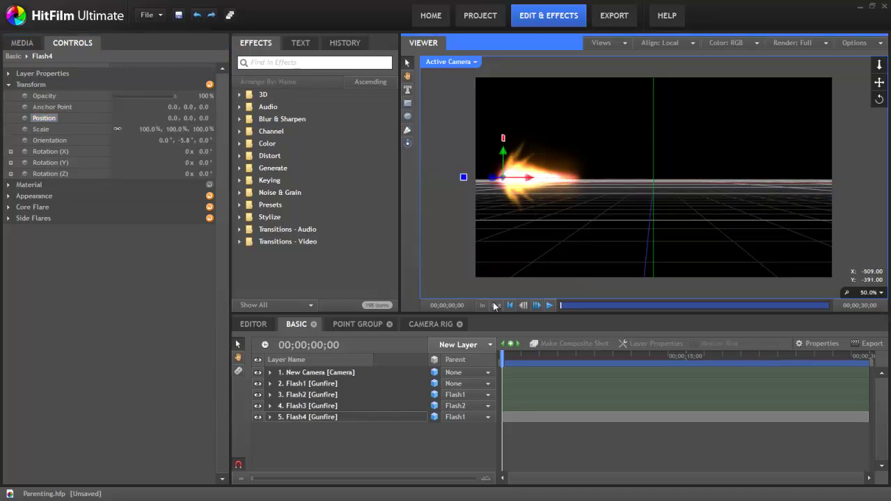
pyautogui.click(320, 383)
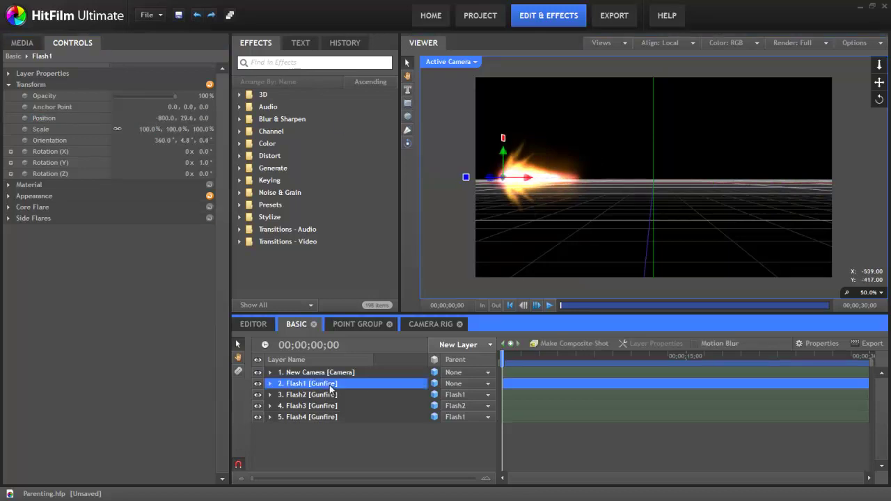
pyautogui.click(545, 180)
pyautogui.moveTo(545, 182); pyautogui.dragTo(669, 178)
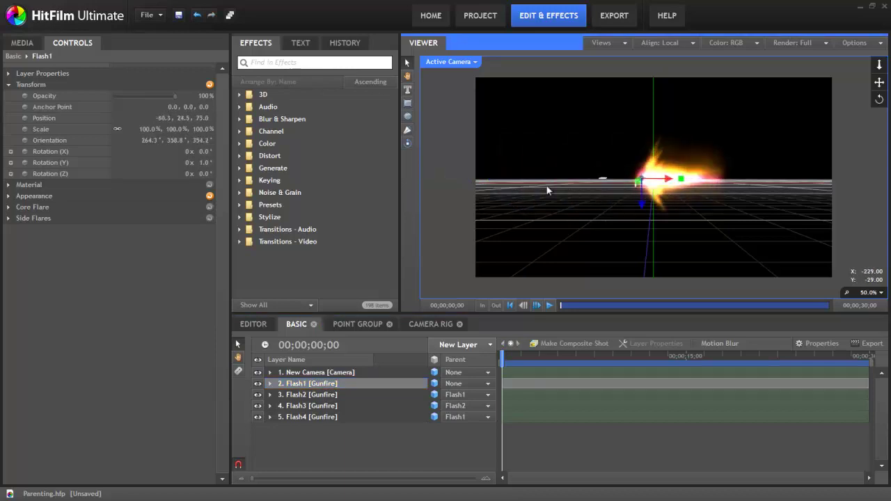
pyautogui.moveTo(607, 178); pyautogui.dragTo(573, 179)
pyautogui.click(410, 383)
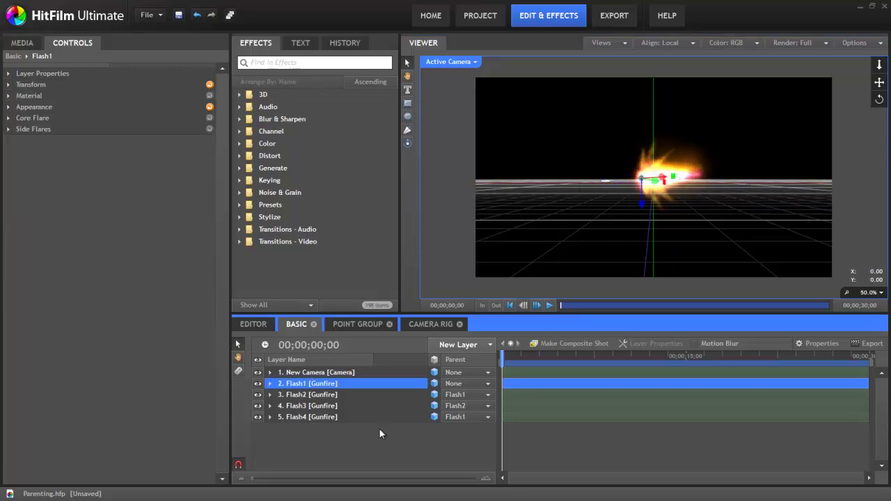
pyautogui.click(428, 325)
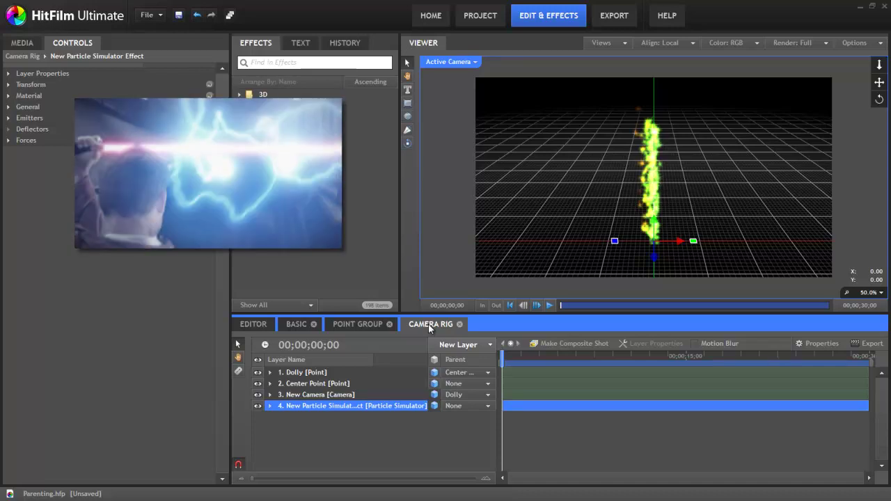
pyautogui.click(489, 345)
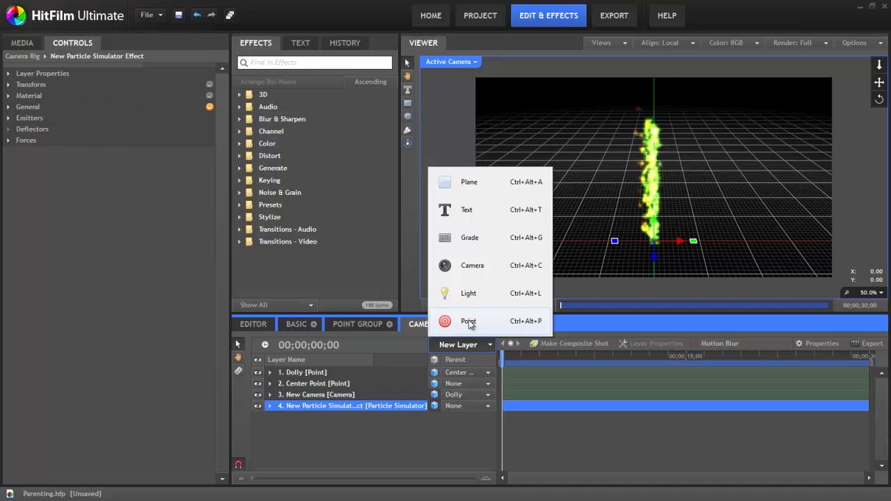
pyautogui.click(415, 426)
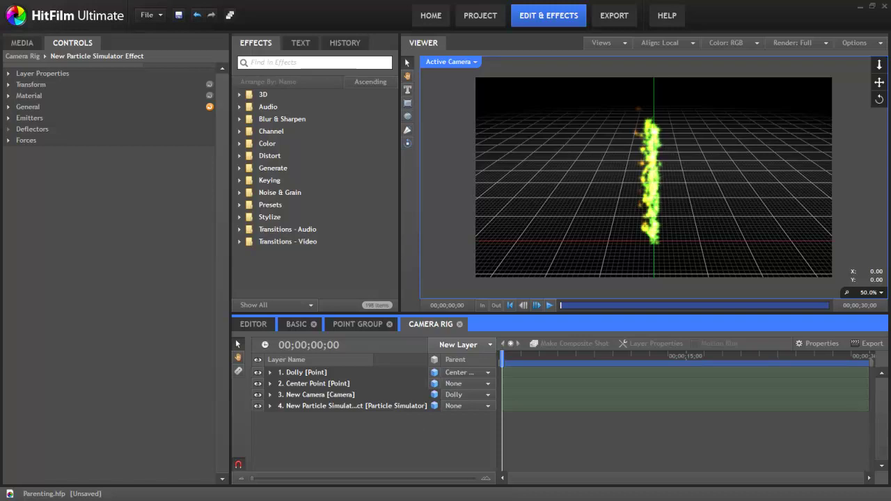
pyautogui.click(549, 306)
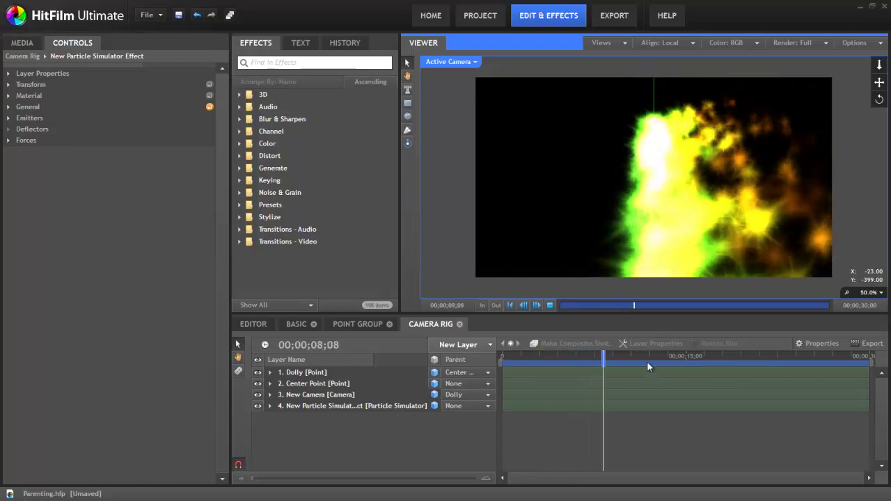
pyautogui.moveTo(574, 353); pyautogui.dragTo(498, 357)
# Select New Camera and expand its Transform, showing position 0, 0, 0
pyautogui.click(320, 394)
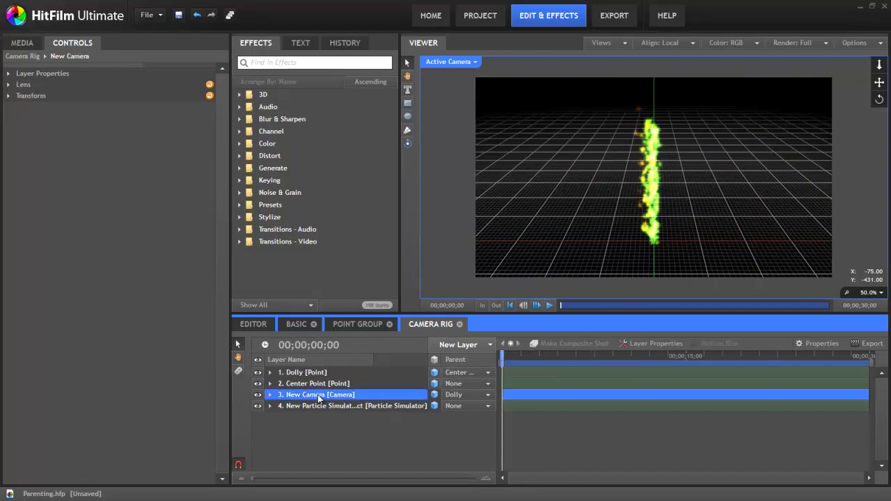
pyautogui.click(7, 97)
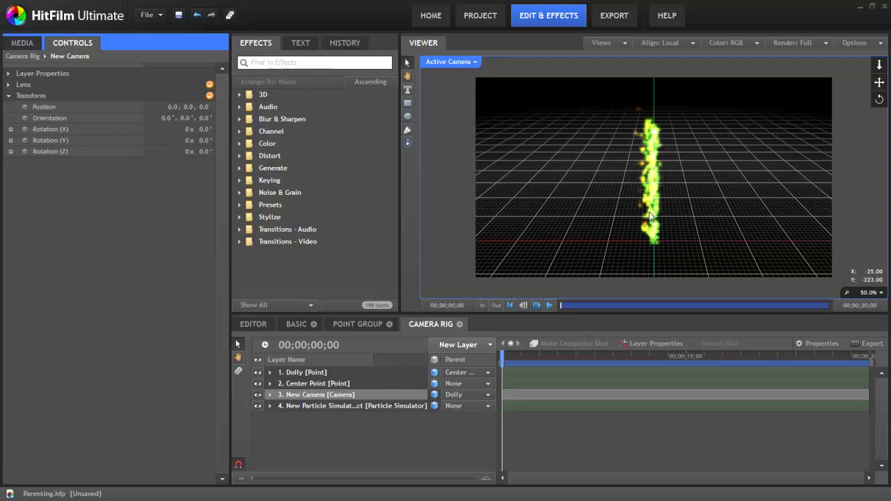
# Switch the viewer to the Top view and scrub ahead to about one second
pyautogui.click(475, 63)
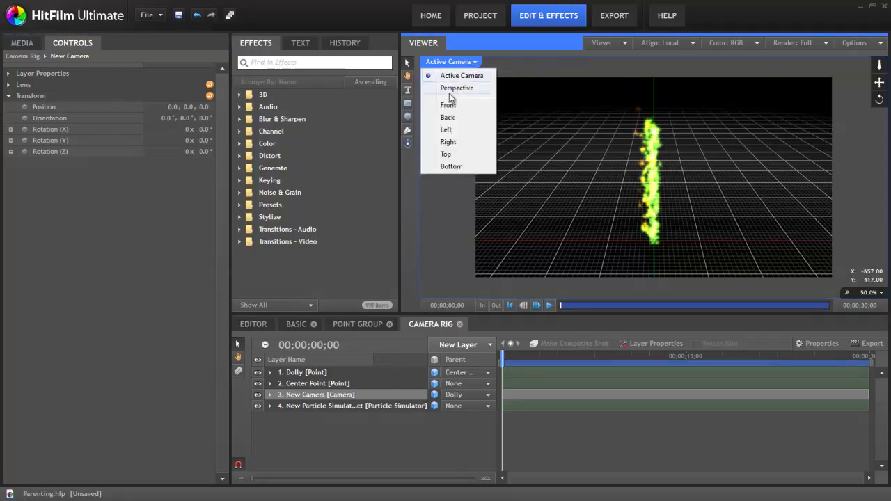
pyautogui.click(447, 154)
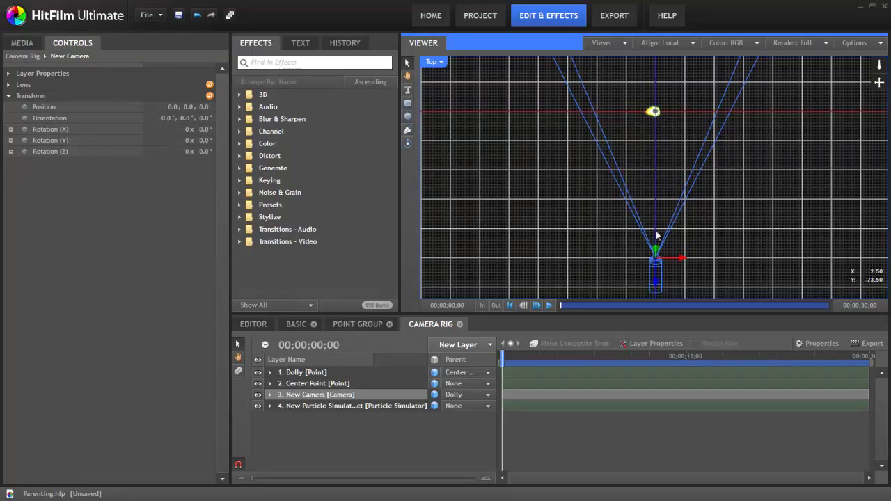
pyautogui.click(317, 394)
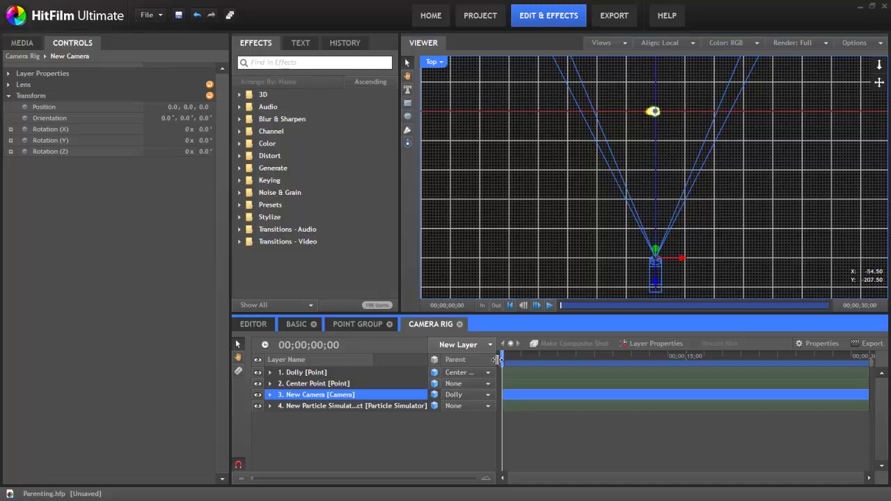
pyautogui.moveTo(502, 357)
pyautogui.mouseDown()
pyautogui.moveTo(584, 356)
pyautogui.moveTo(501, 357)
pyautogui.mouseUp()
# Expand Center Point's Transform, then play and stop the camera orbit preview
pyautogui.click(311, 387)
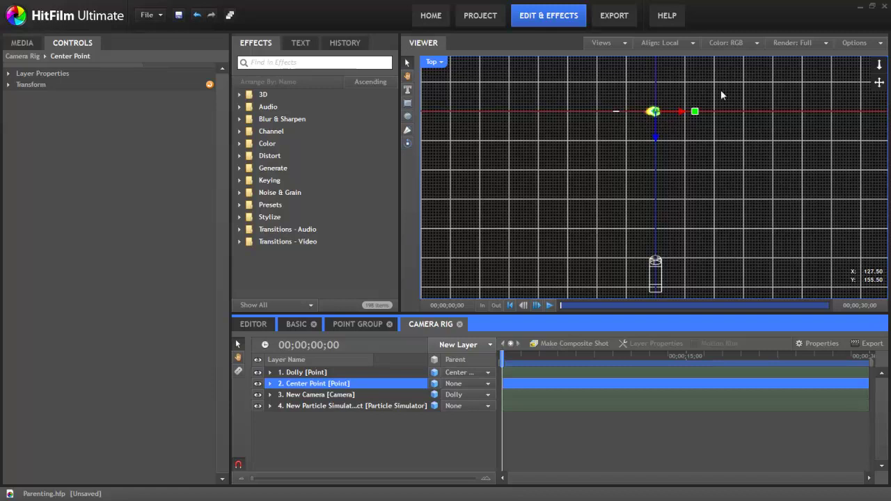
pyautogui.click(9, 84)
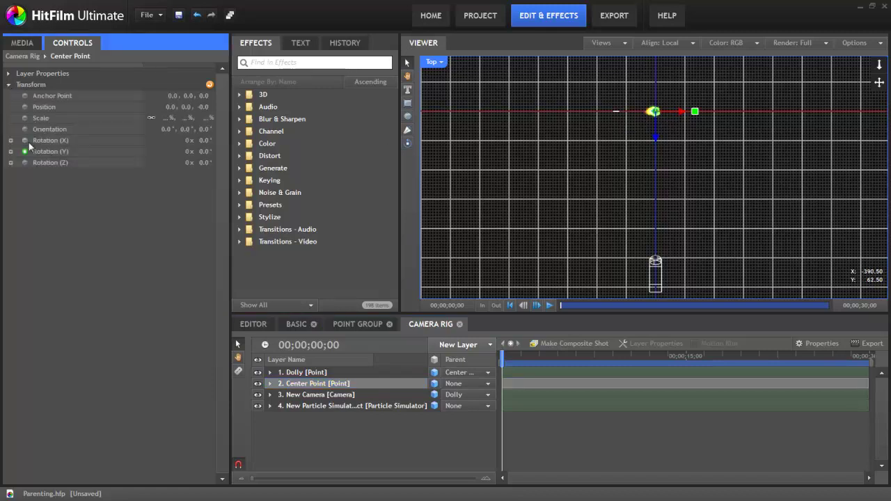
pyautogui.click(548, 304)
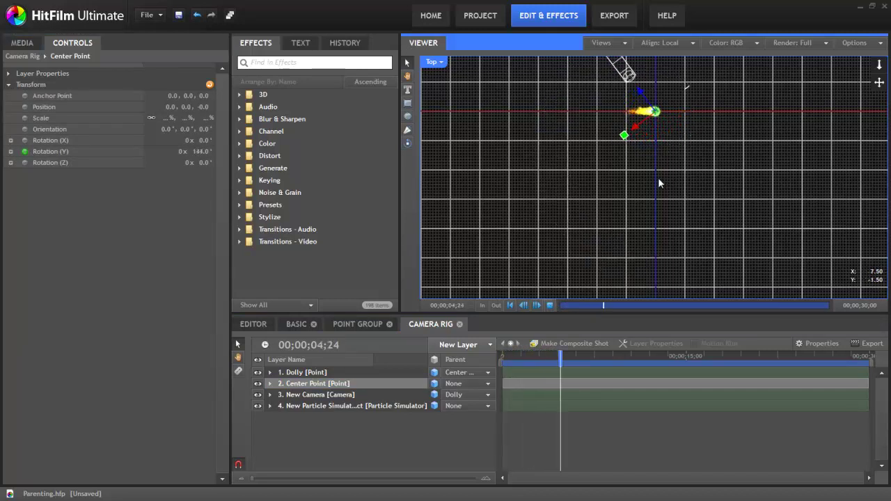
pyautogui.click(548, 304)
pyautogui.moveTo(579, 355); pyautogui.dragTo(501, 356)
pyautogui.click(304, 373)
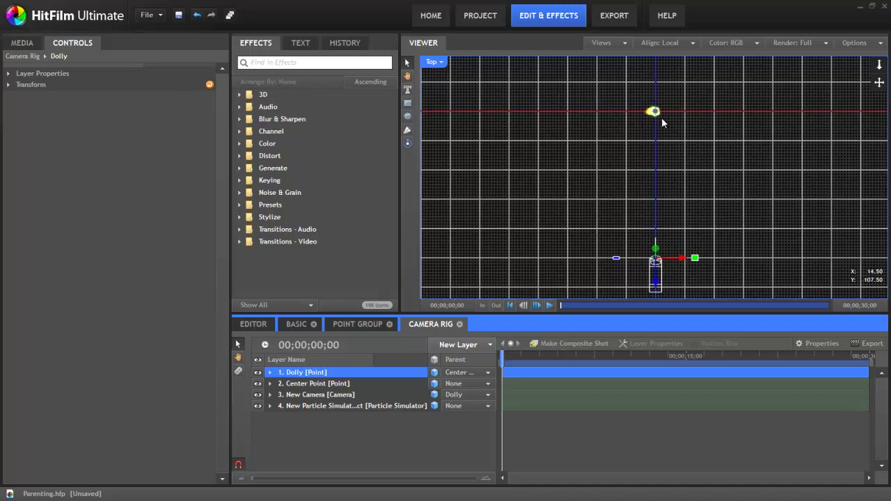
pyautogui.click(549, 305)
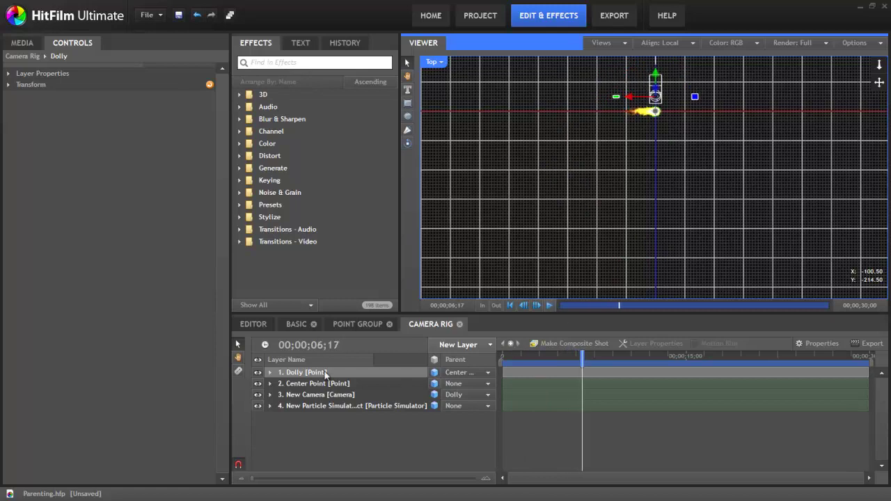
pyautogui.click(8, 85)
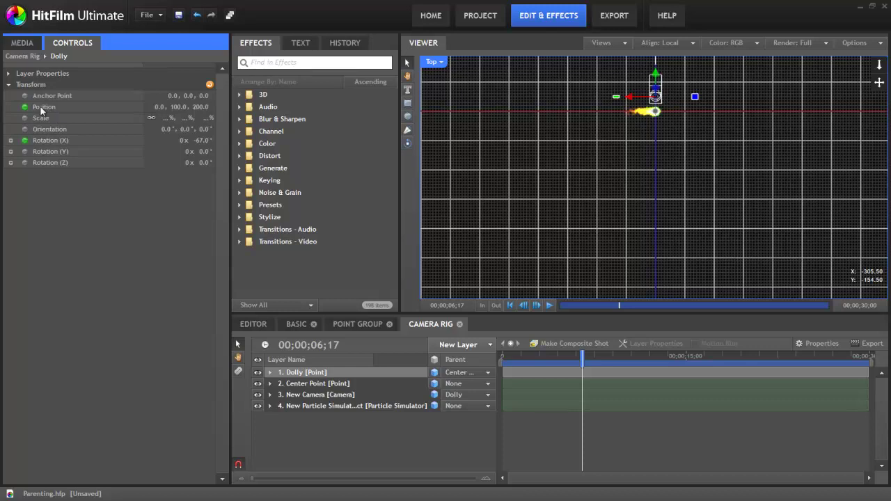
pyautogui.moveTo(535, 357); pyautogui.dragTo(496, 356)
pyautogui.click(487, 374)
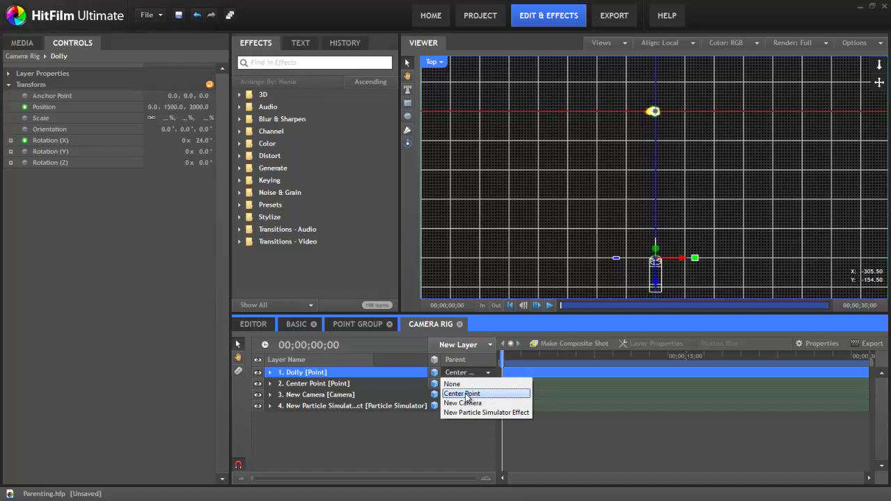
pyautogui.click(468, 395)
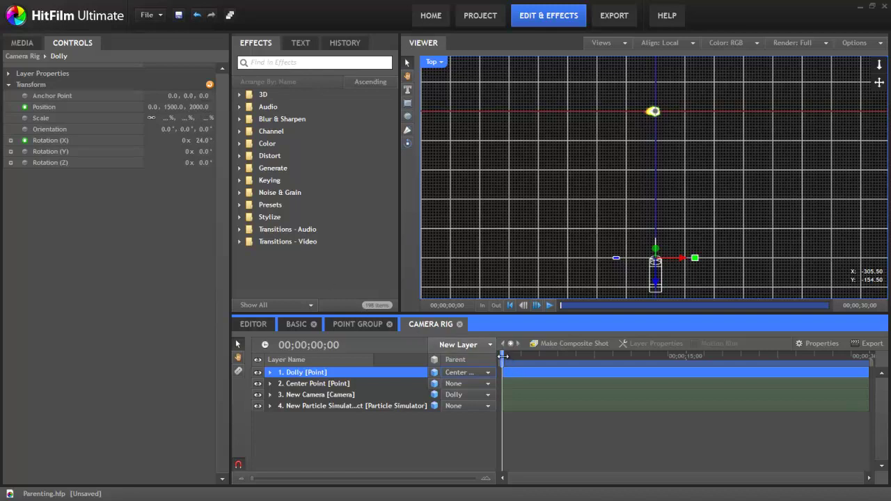
pyautogui.moveTo(502, 355); pyautogui.dragTo(577, 354)
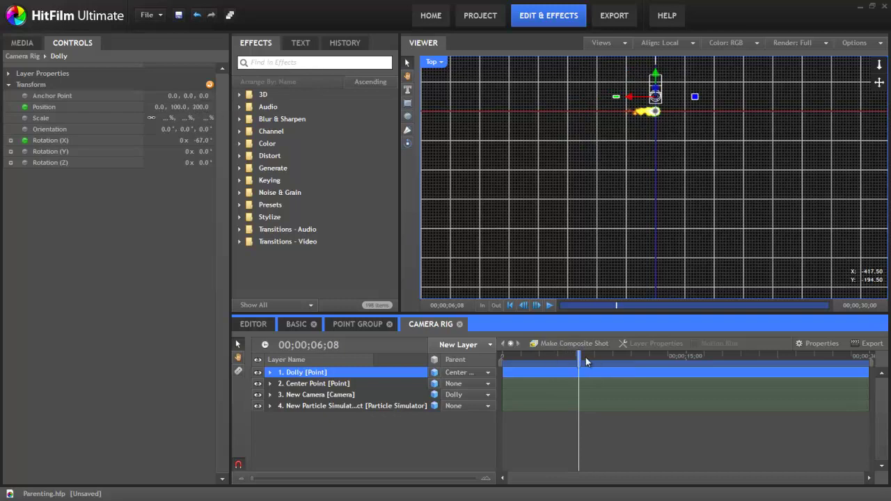
pyautogui.moveTo(577, 354); pyautogui.dragTo(502, 355)
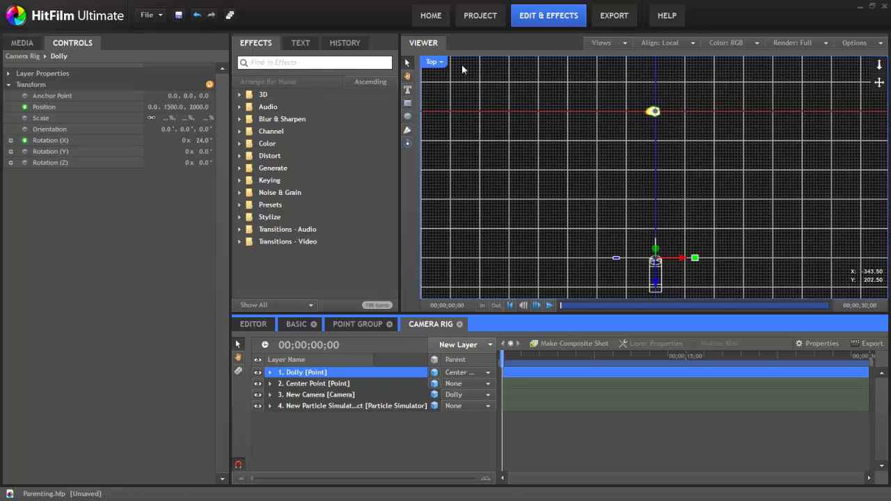
# Switch the viewer to Perspective and scrub the timeline to preview the camera's movement
pyautogui.click(438, 62)
pyautogui.click(460, 87)
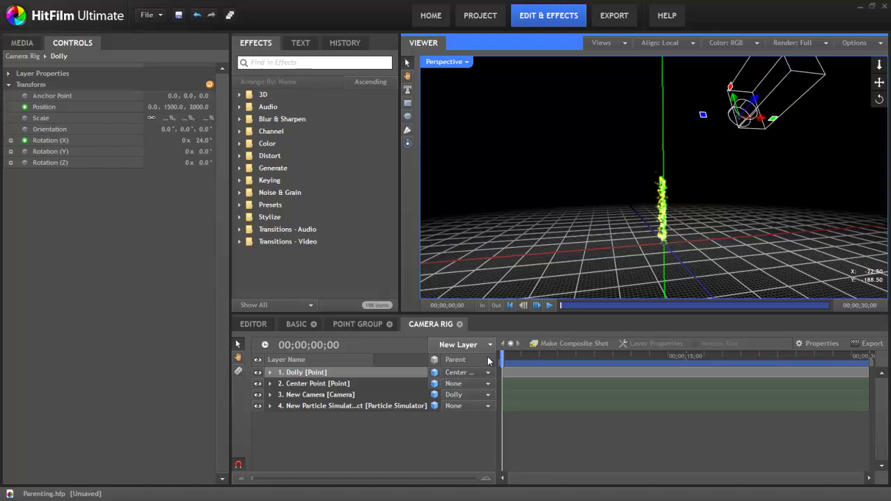
pyautogui.moveTo(499, 359); pyautogui.dragTo(476, 369)
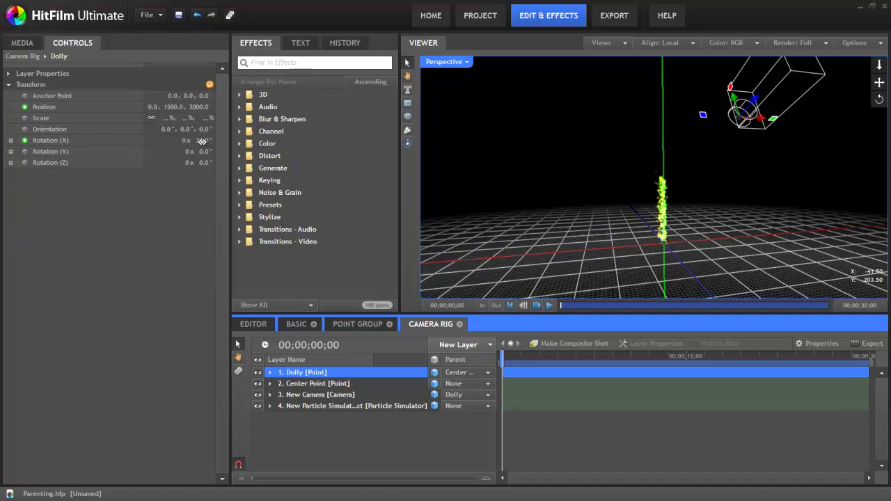
pyautogui.moveTo(501, 356); pyautogui.dragTo(670, 355)
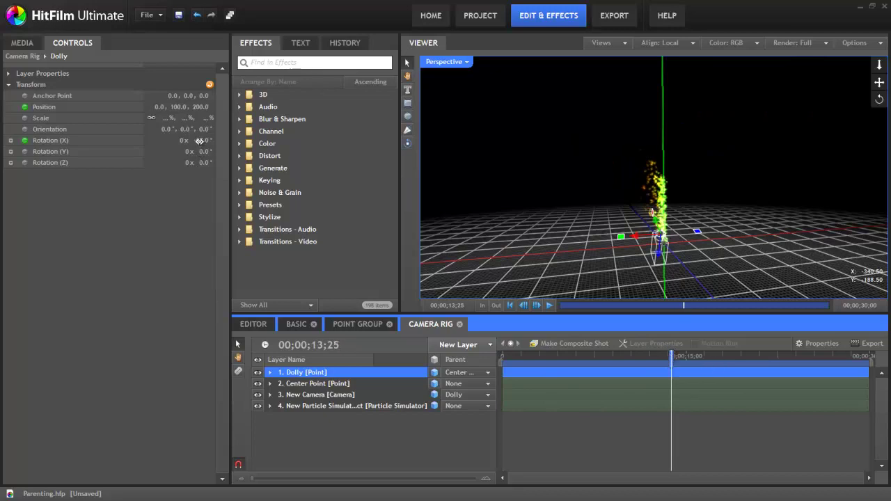
pyautogui.moveTo(670, 356); pyautogui.dragTo(496, 352)
# Switch the viewer to Active Camera and play back the orbit
pyautogui.click(465, 62)
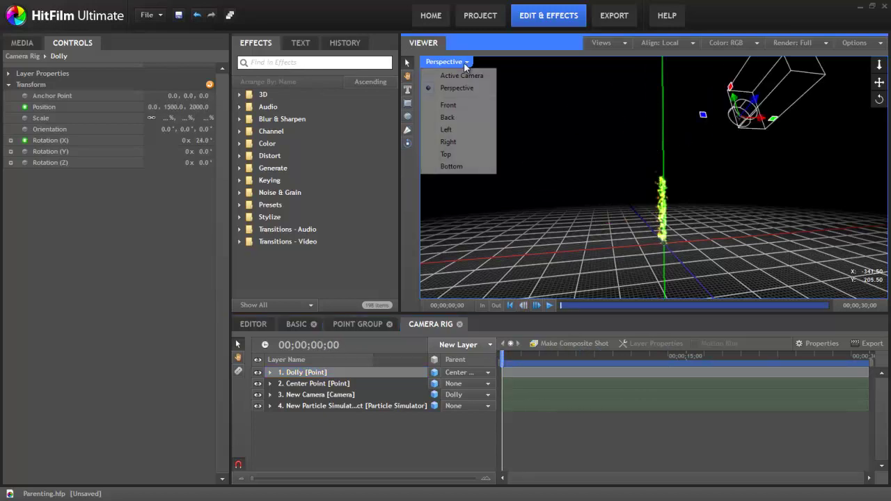
pyautogui.click(465, 75)
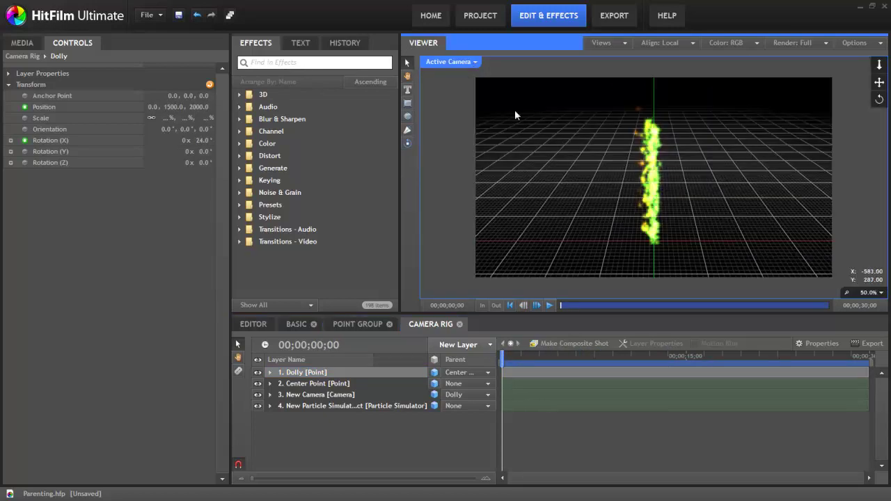
pyautogui.click(549, 305)
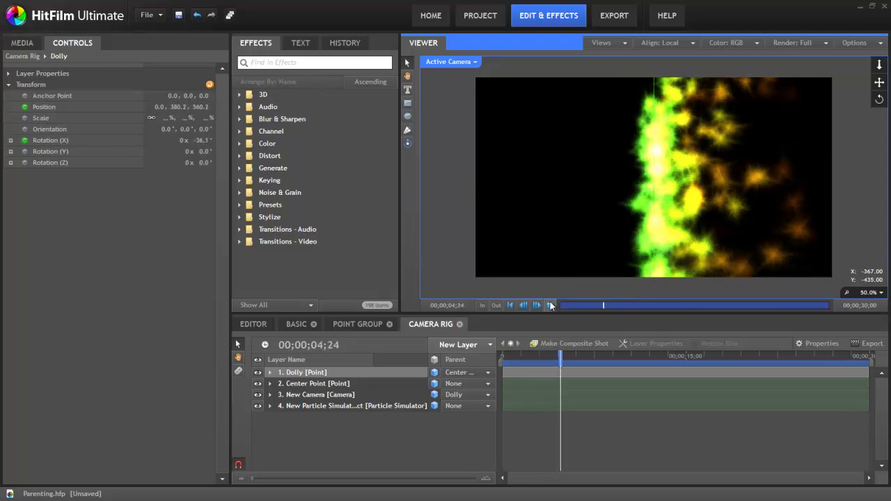
# Return to the start, switch to Perspective and drag the particle simulator to the left
pyautogui.moveTo(575, 356); pyautogui.dragTo(501, 356)
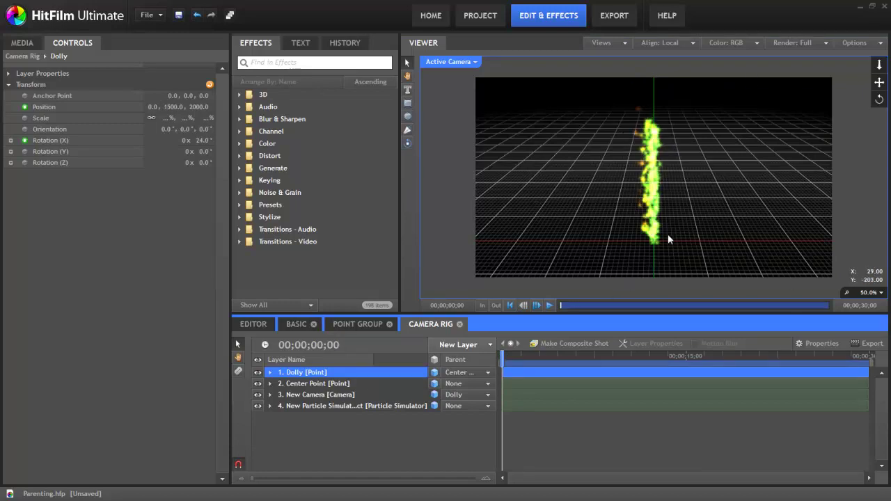
pyautogui.click(470, 64)
pyautogui.click(463, 89)
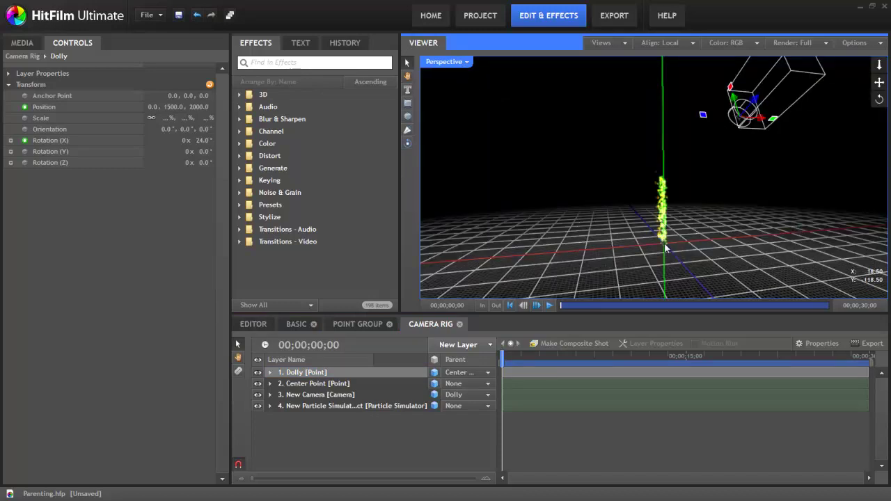
pyautogui.click(307, 404)
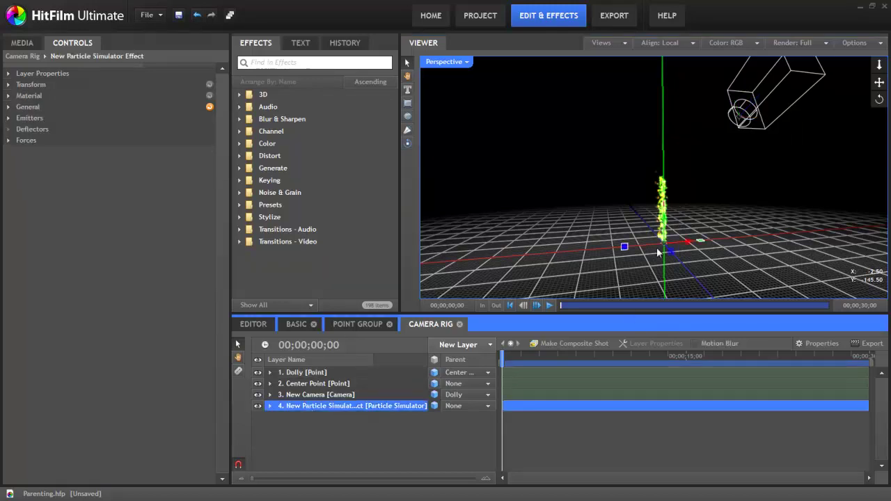
pyautogui.moveTo(688, 244); pyautogui.dragTo(593, 251)
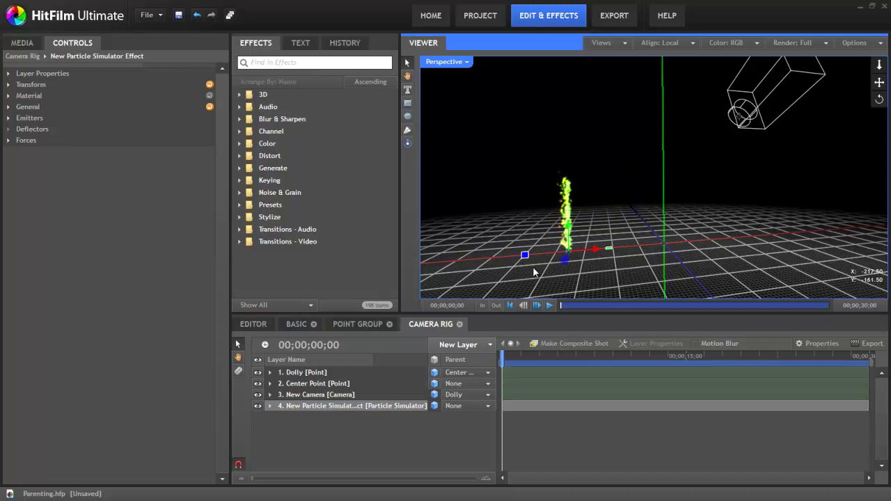
# Play back through the Active Camera view to check the framing, then stop
pyautogui.click(444, 61)
pyautogui.click(457, 74)
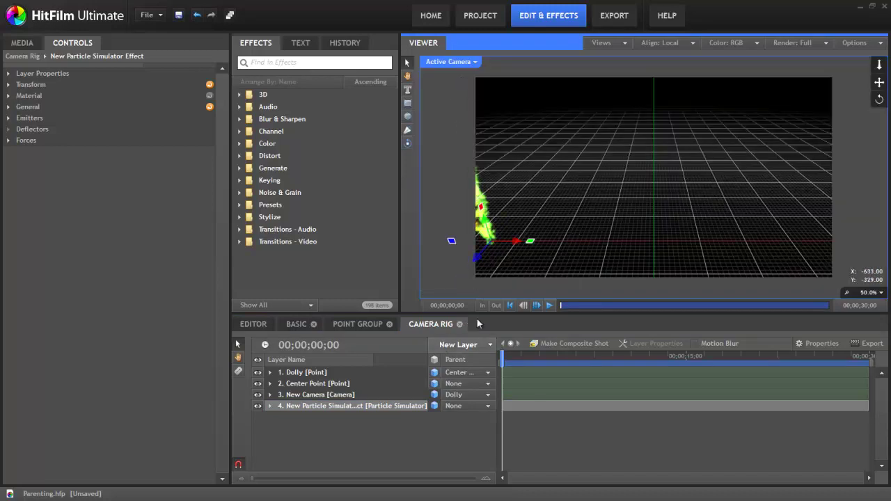
pyautogui.click(549, 305)
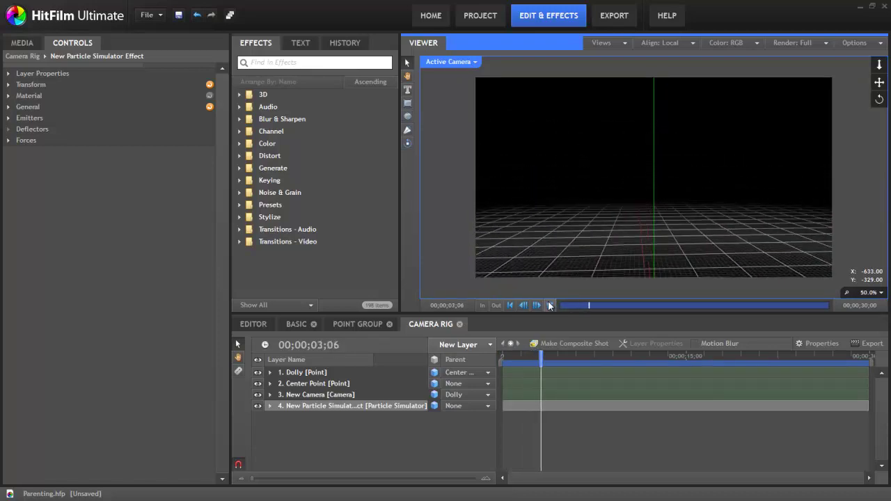
pyautogui.click(549, 305)
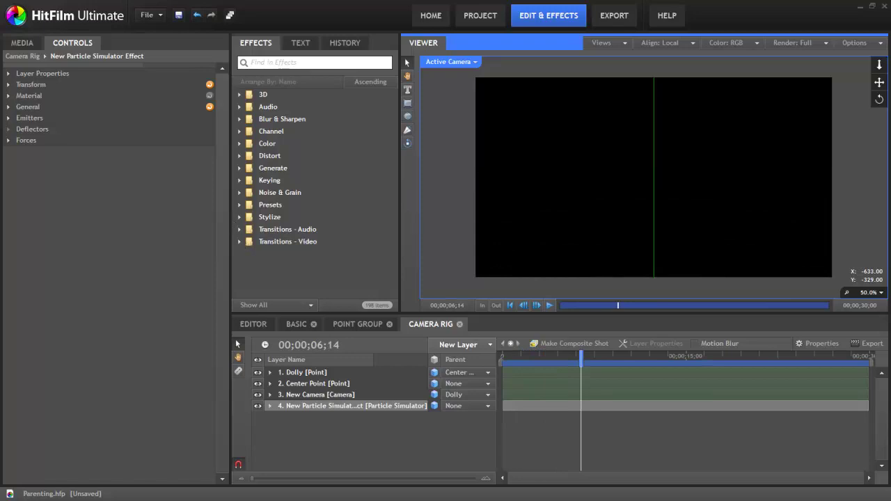
# Revert to the last Set Layer Parent(s) step in History and return the playhead to zero
pyautogui.click(341, 43)
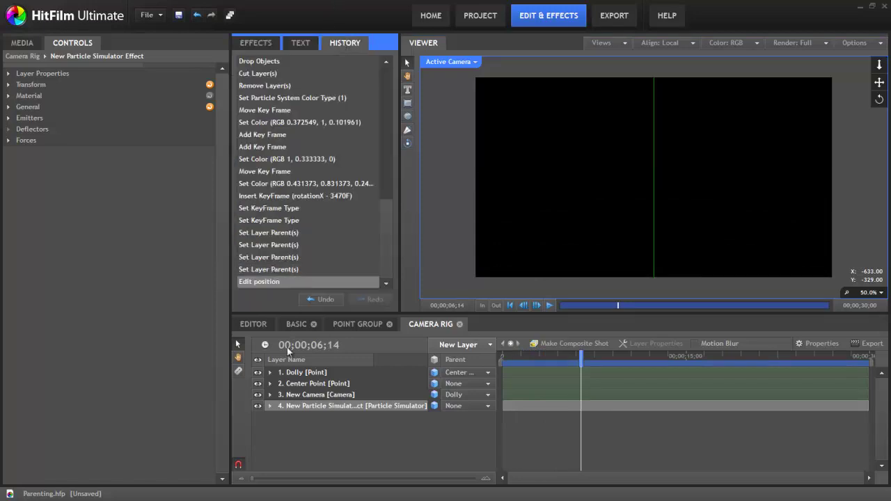
pyautogui.click(269, 270)
pyautogui.moveTo(519, 355); pyautogui.dragTo(501, 355)
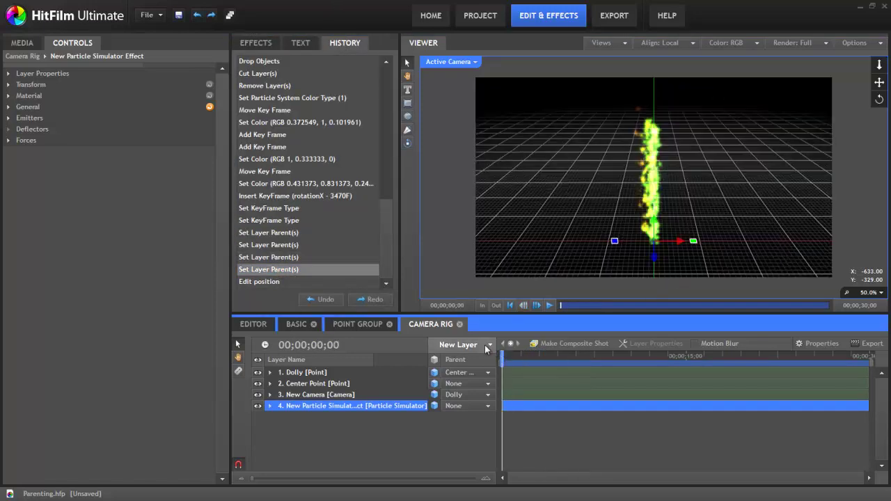
pyautogui.click(255, 43)
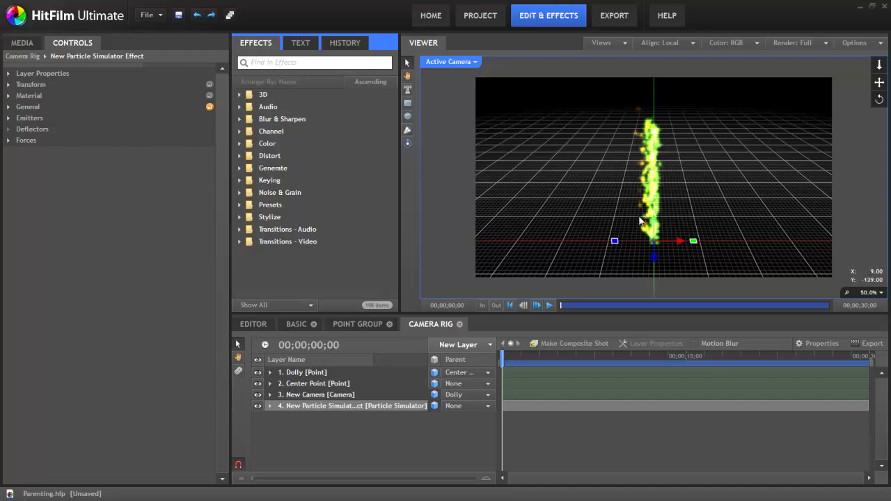
# Set the Center Point layer's Parent property to New Particle Simulator Effect
pyautogui.click(309, 385)
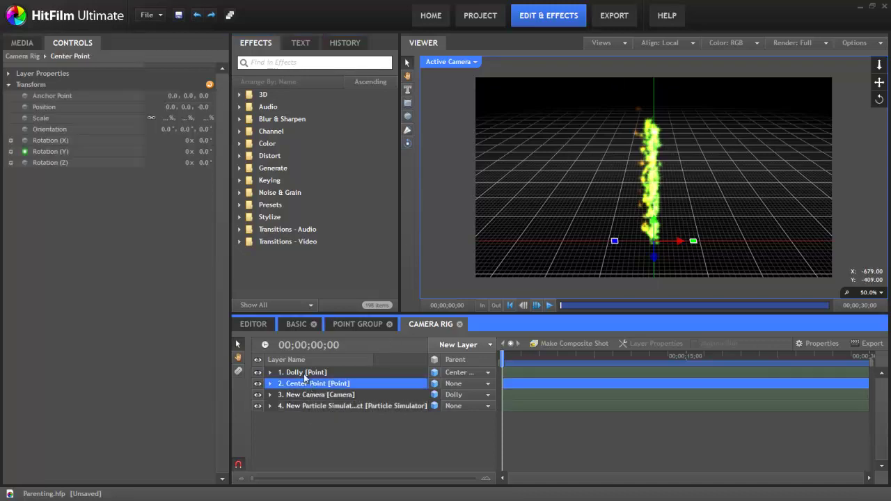
pyautogui.click(8, 74)
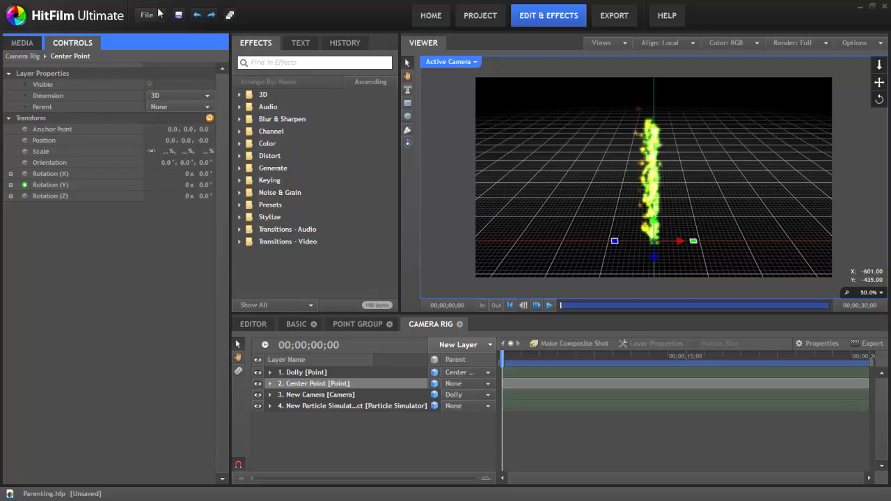
pyautogui.click(163, 106)
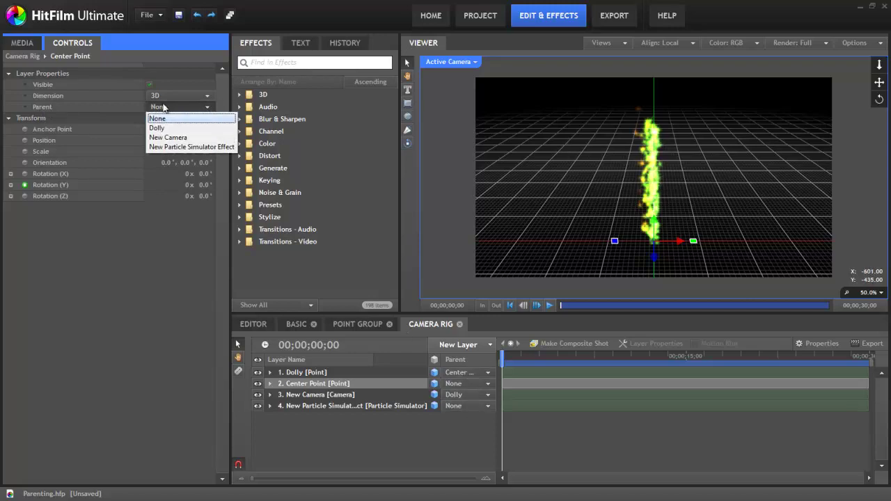
pyautogui.click(172, 147)
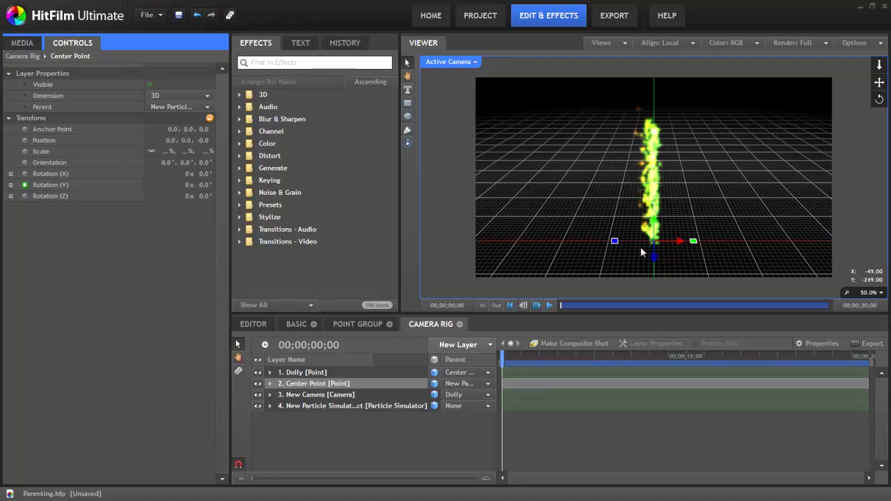
# In Perspective view, drag the particle simulator to the left
pyautogui.click(410, 425)
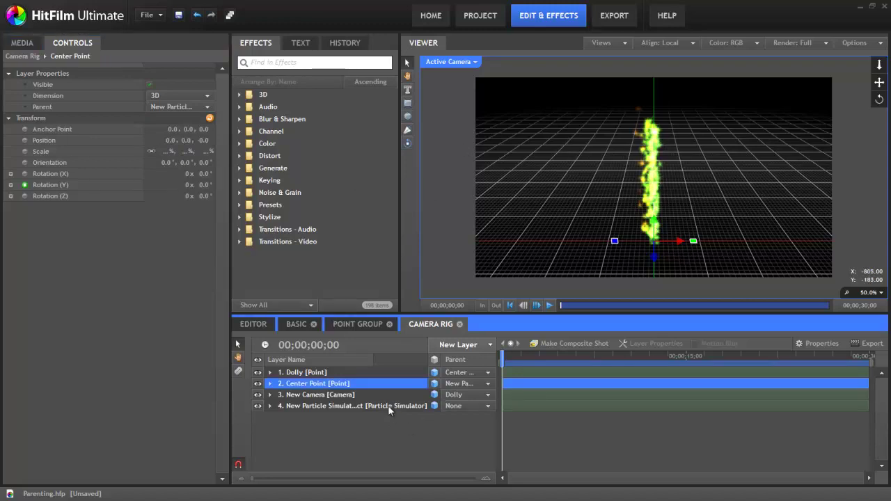
pyautogui.click(388, 404)
pyautogui.click(684, 242)
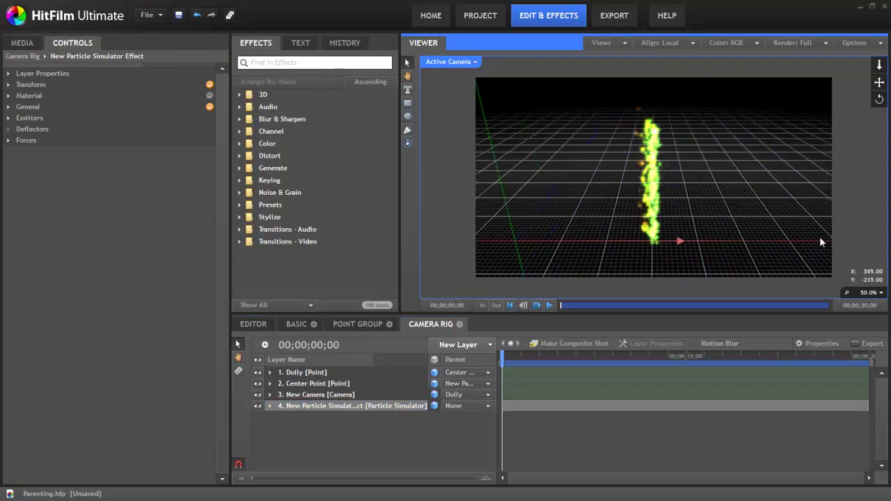
pyautogui.click(448, 61)
pyautogui.click(456, 85)
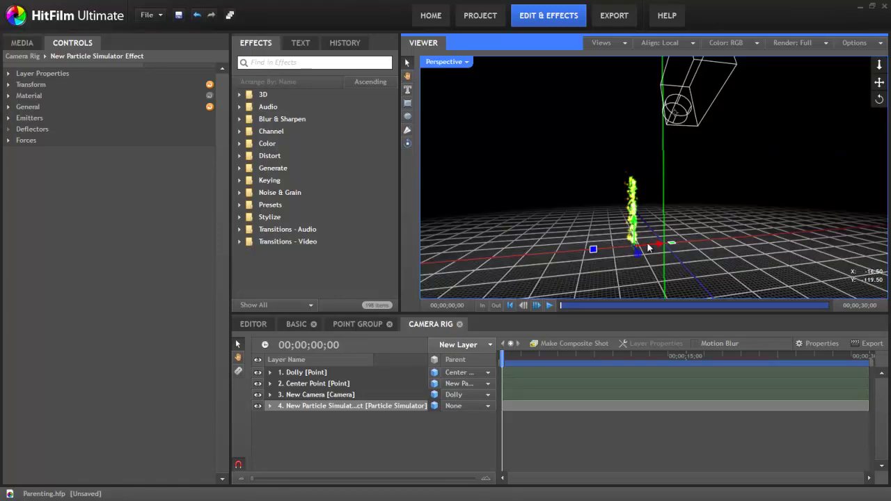
pyautogui.moveTo(647, 247); pyautogui.dragTo(606, 176)
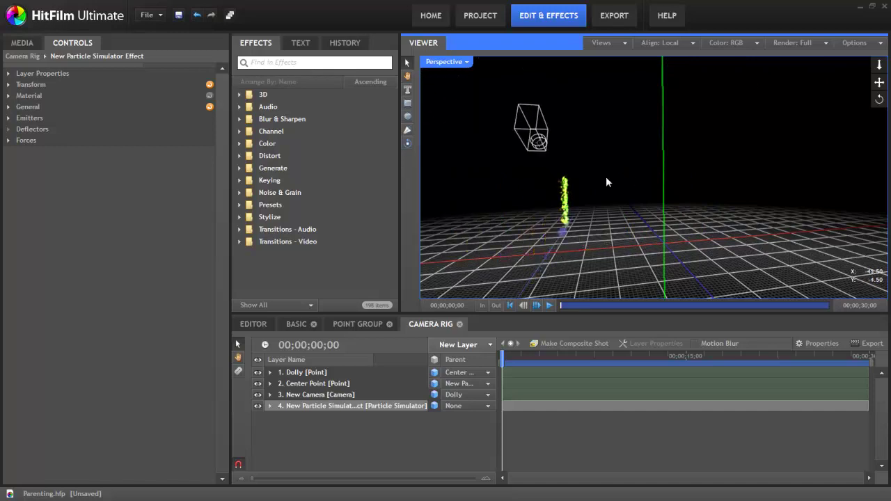
# Play back through the Active Camera to confirm the rig follows the particles
pyautogui.click(448, 62)
pyautogui.click(452, 73)
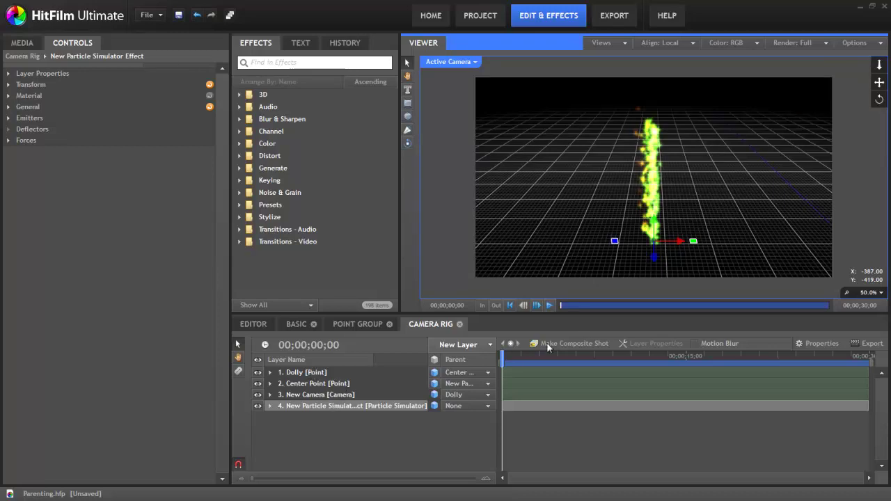
pyautogui.click(550, 306)
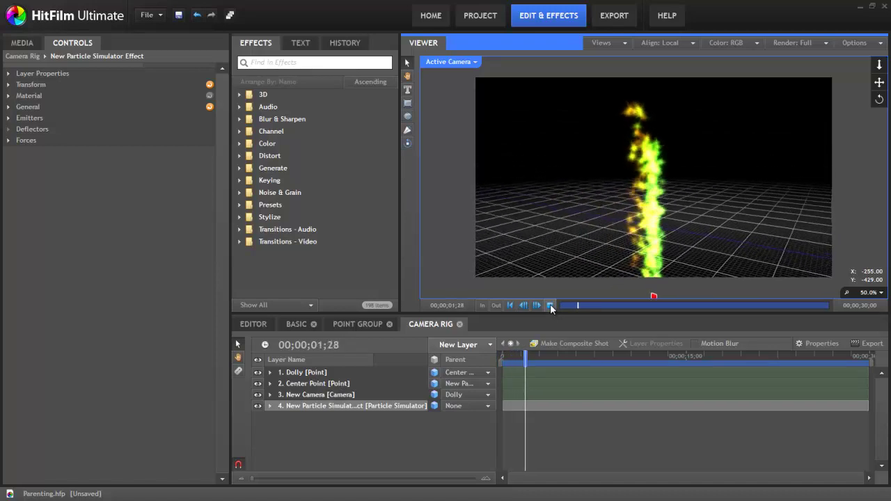